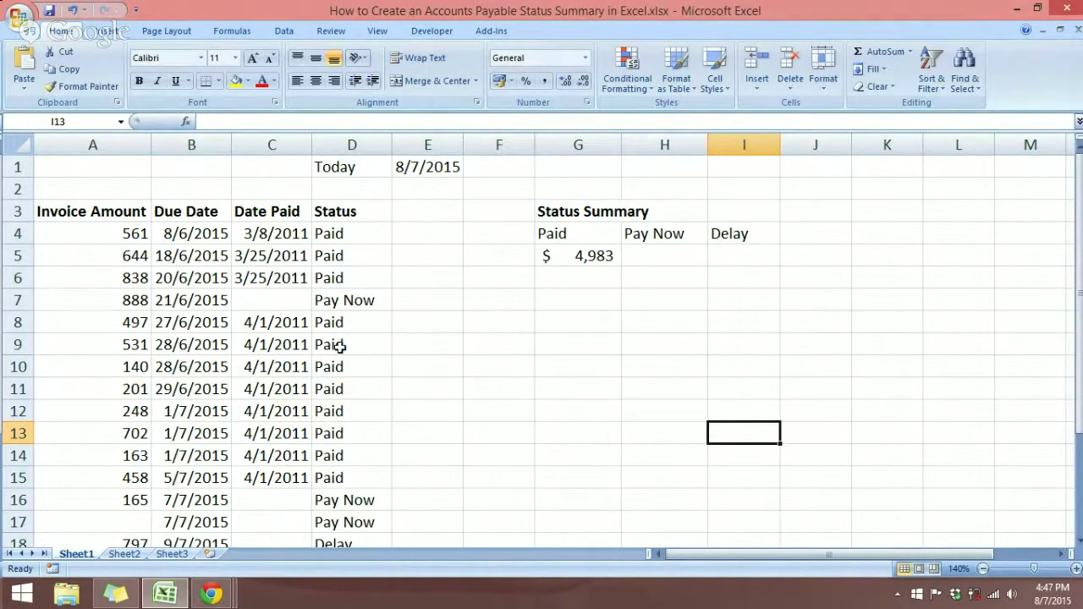
- Format the invoice amounts in A4:A16 as $ English (United States) accounting values
{"action": "left_click", "coordinate": [352, 238]}
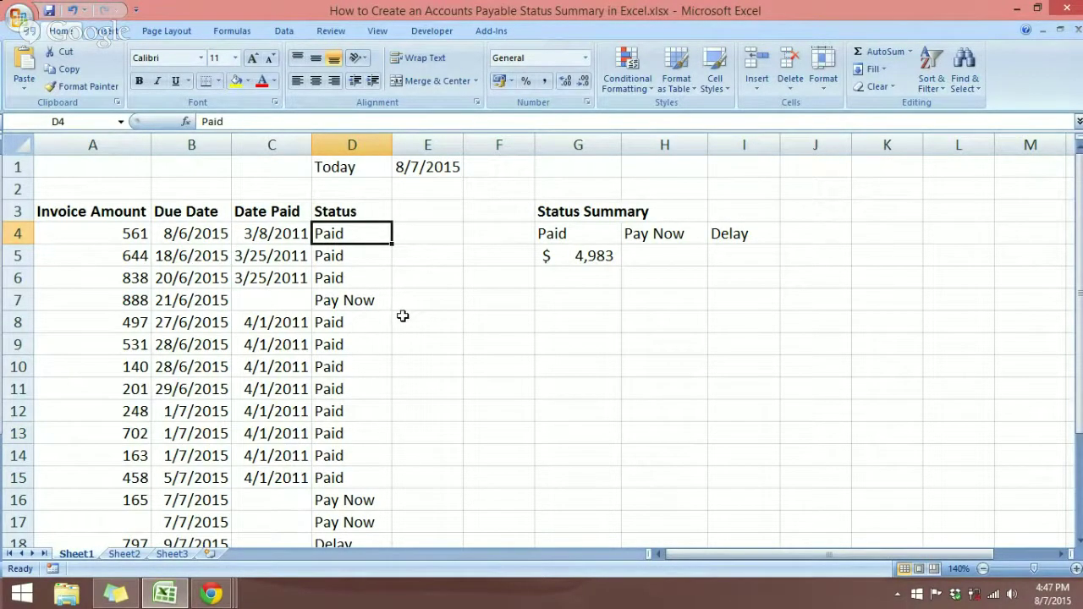
{"action": "left_click", "coordinate": [113, 239]}
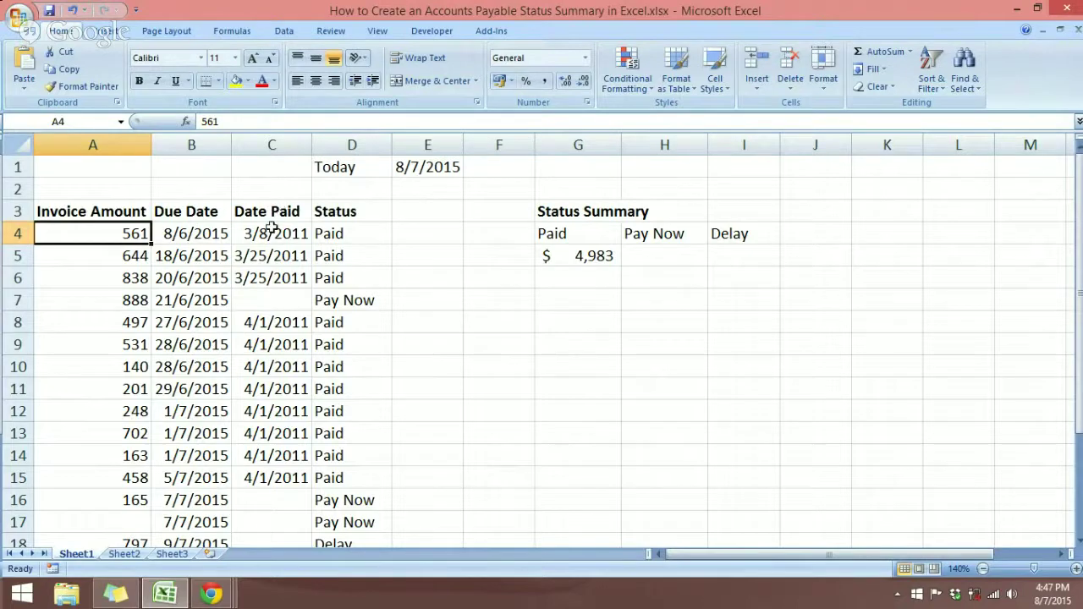
{"action": "left_click_drag", "start_coordinate": [134, 233], "coordinate": [127, 389]}
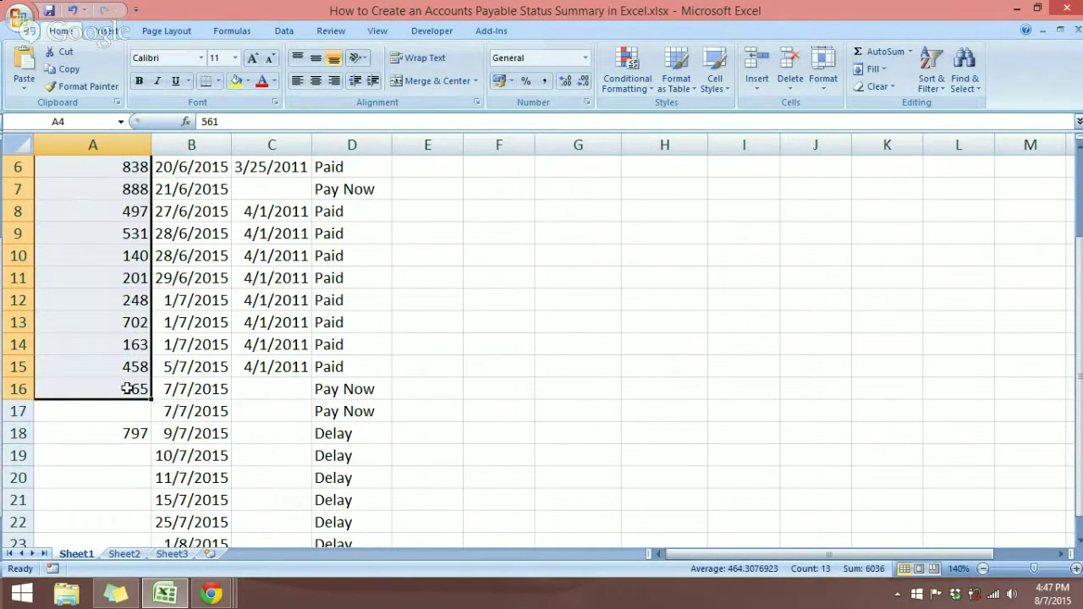
{"action": "scroll", "coordinate": [135, 388], "scroll_direction": "up", "scroll_amount": 2}
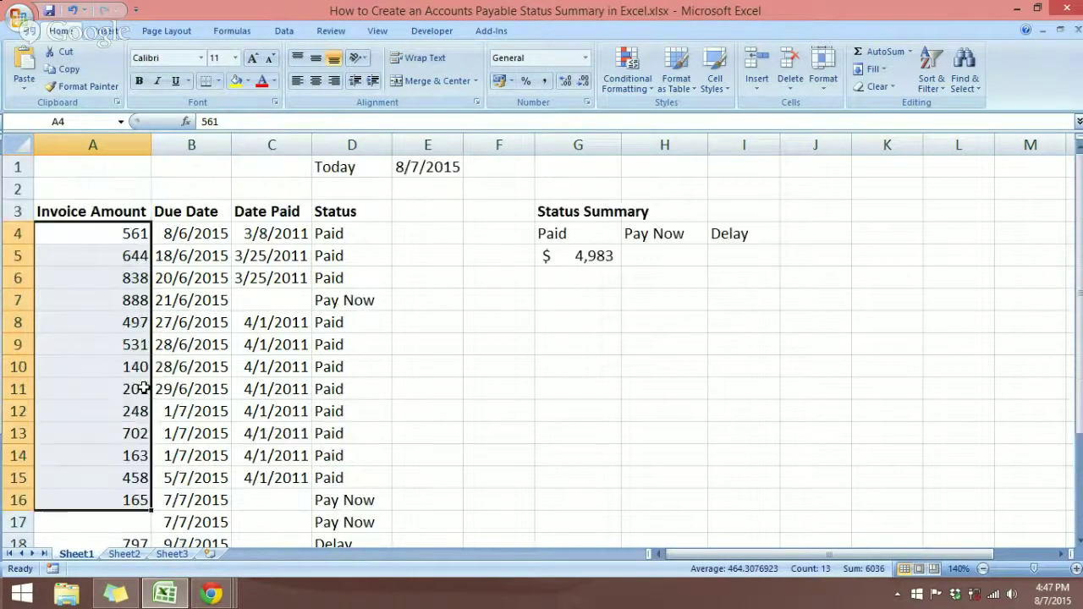
{"action": "left_click", "coordinate": [511, 81]}
{"action": "left_click", "coordinate": [542, 118]}
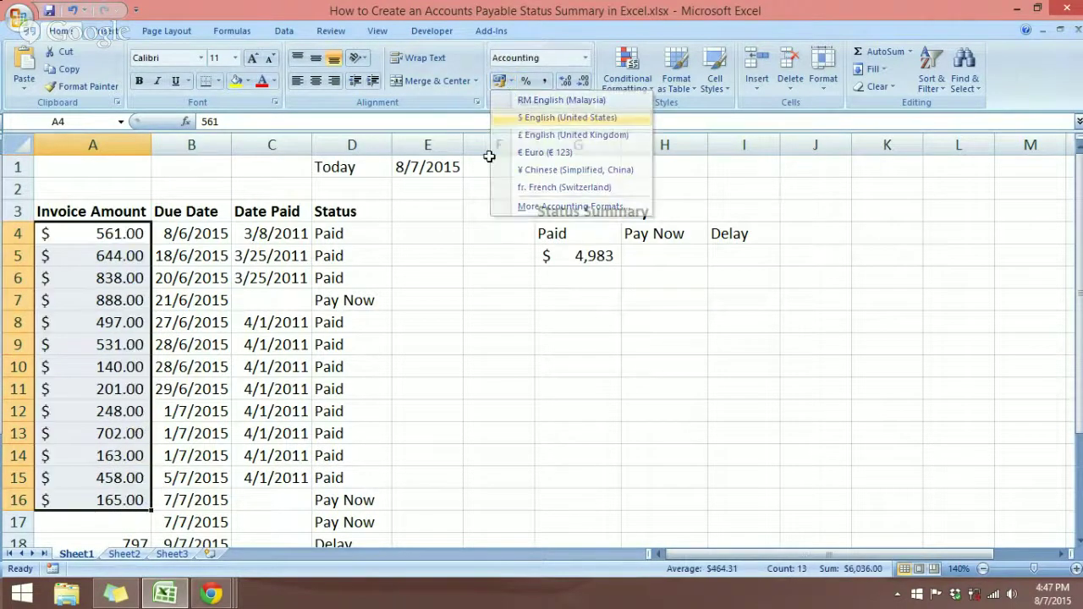
- Copy the amounts in A9:A16 and paste them starting at A17
{"action": "scroll", "coordinate": [156, 381], "scroll_direction": "down", "scroll_amount": 3}
{"action": "left_click", "coordinate": [124, 303]}
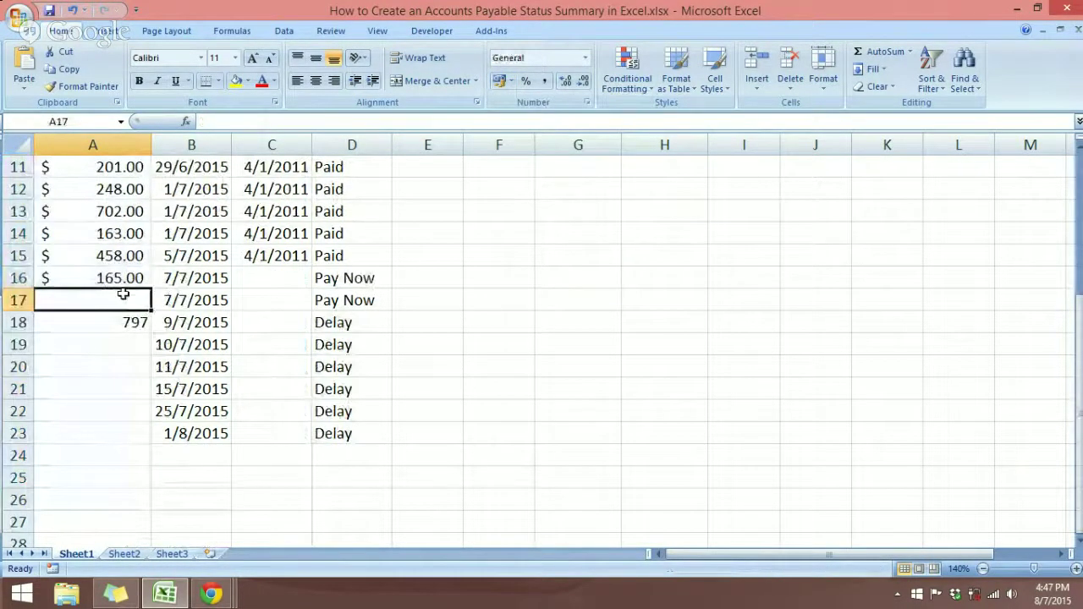
{"action": "scroll", "coordinate": [121, 296], "scroll_direction": "up", "scroll_amount": 2}
{"action": "left_click_drag", "start_coordinate": [127, 386], "coordinate": [114, 240]}
{"action": "key", "text": "ctrl+c"}
{"action": "scroll", "coordinate": [113, 288], "scroll_direction": "down", "scroll_amount": 2}
{"action": "left_click", "coordinate": [113, 296]}
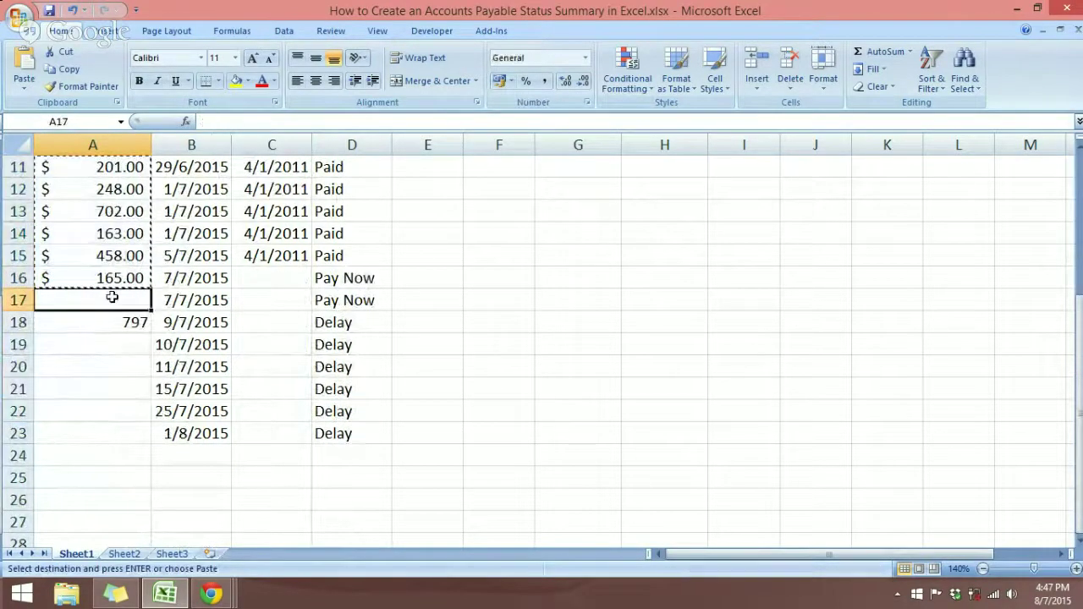
{"action": "key", "text": "ctrl+v"}
- Delete the surplus pasted row 24
{"action": "left_click", "coordinate": [66, 461]}
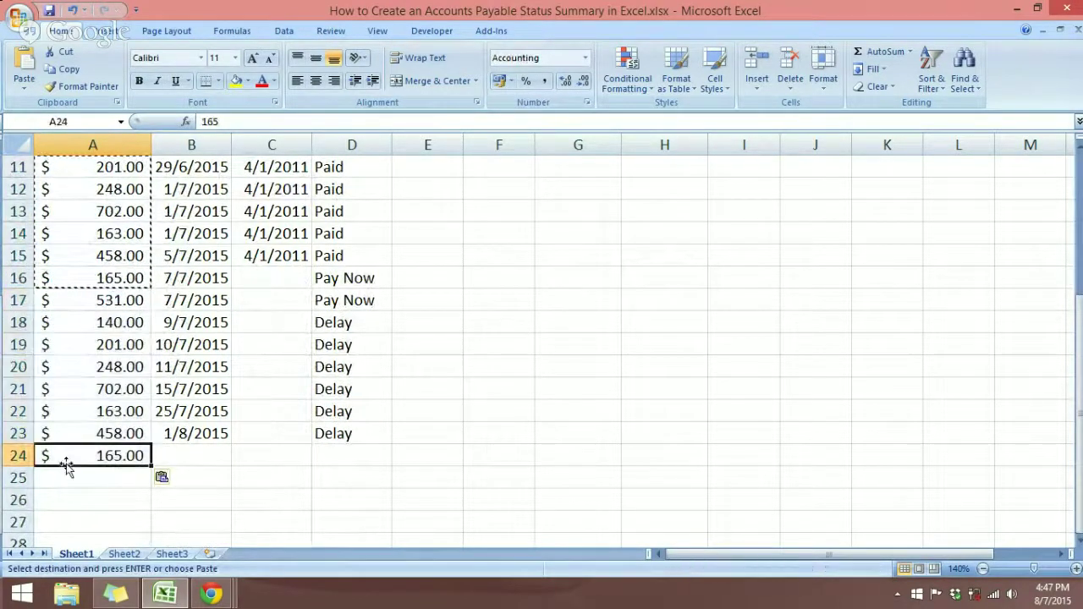
{"action": "right_click", "coordinate": [19, 457]}
{"action": "left_click", "coordinate": [108, 363]}
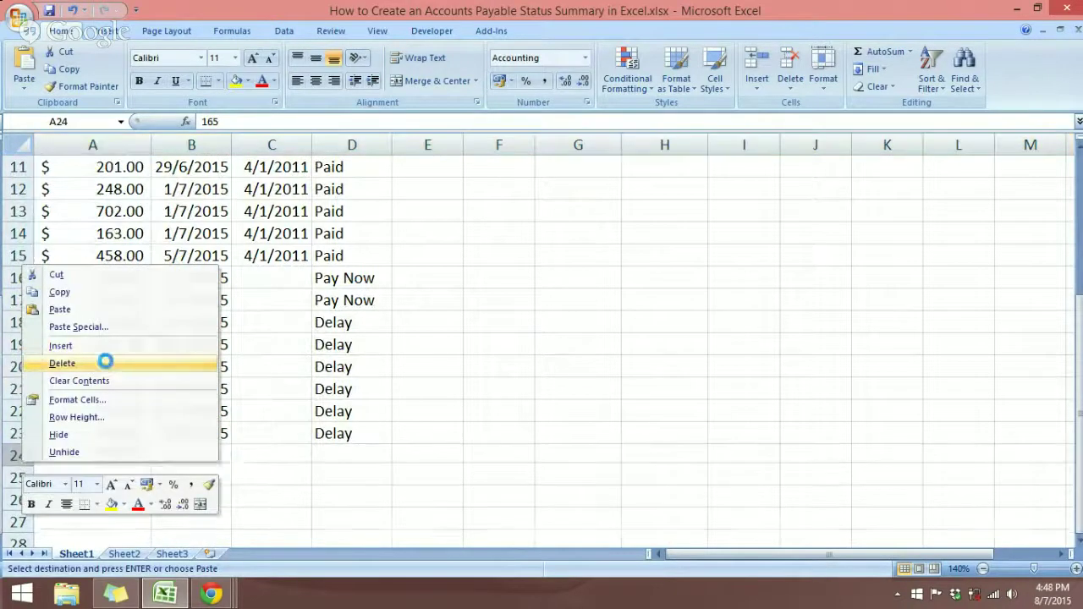
{"action": "left_click", "coordinate": [342, 482]}
{"action": "scroll", "coordinate": [338, 474], "scroll_direction": "up", "scroll_amount": 4}
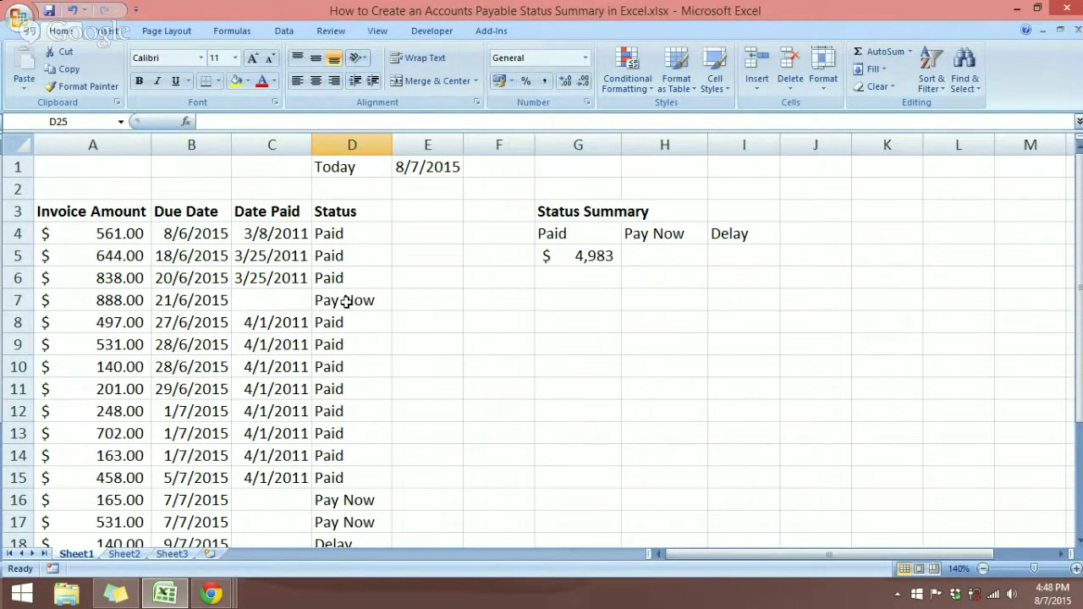
{"action": "left_click", "coordinate": [336, 261]}
{"action": "scroll", "coordinate": [364, 307], "scroll_direction": "down", "scroll_amount": 3}
{"action": "left_click", "coordinate": [360, 322]}
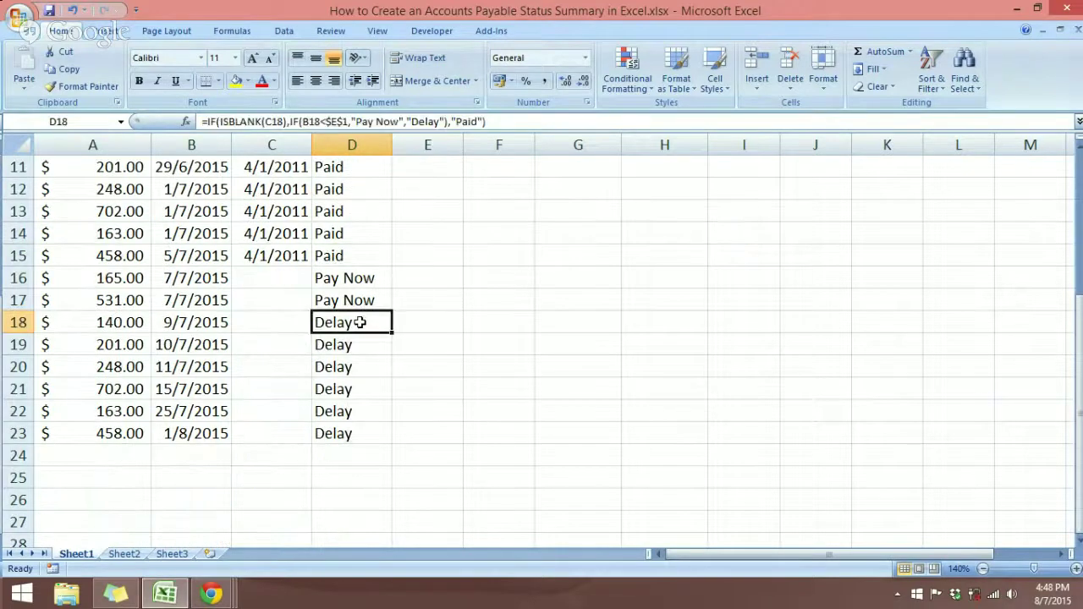
{"action": "scroll", "coordinate": [393, 349], "scroll_direction": "up", "scroll_amount": 4}
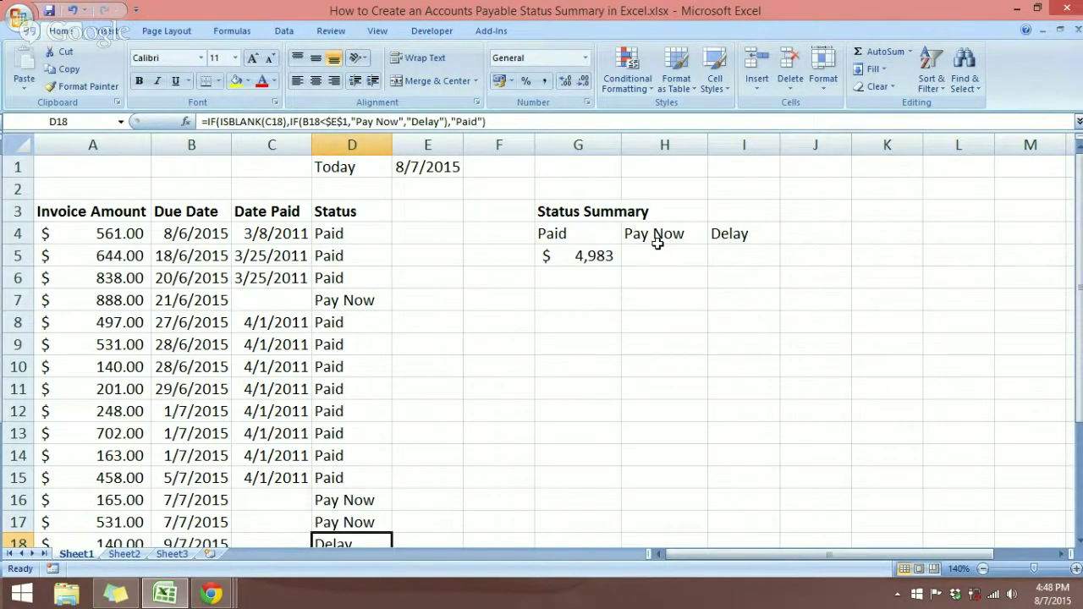
{"action": "left_click", "coordinate": [756, 257]}
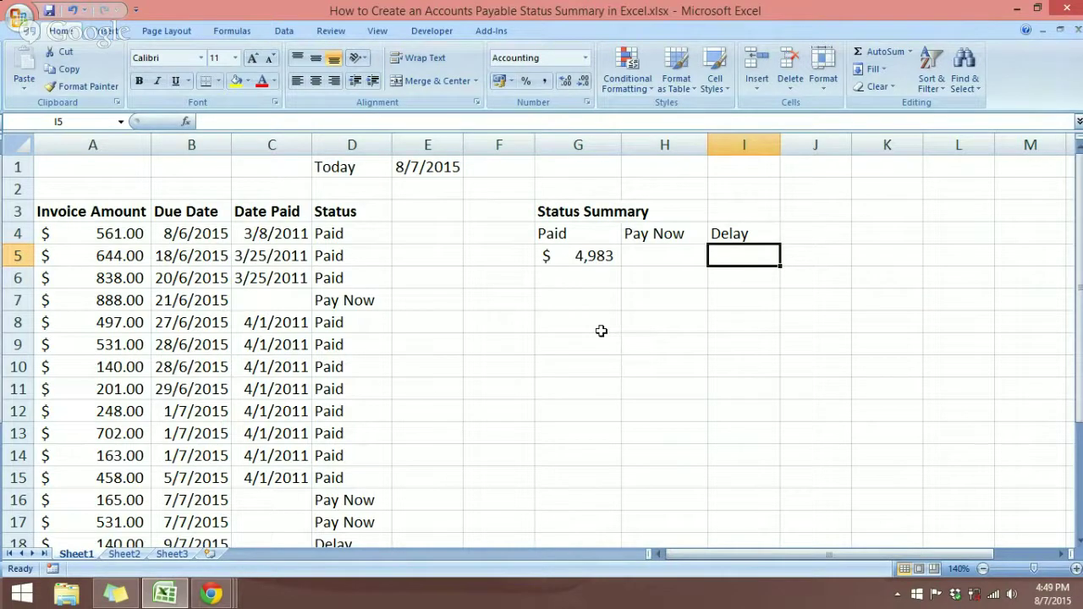
- Widen column E so the =TODAY() date 8/7/2015 in E1 displays in full
{"action": "left_click", "coordinate": [449, 173]}
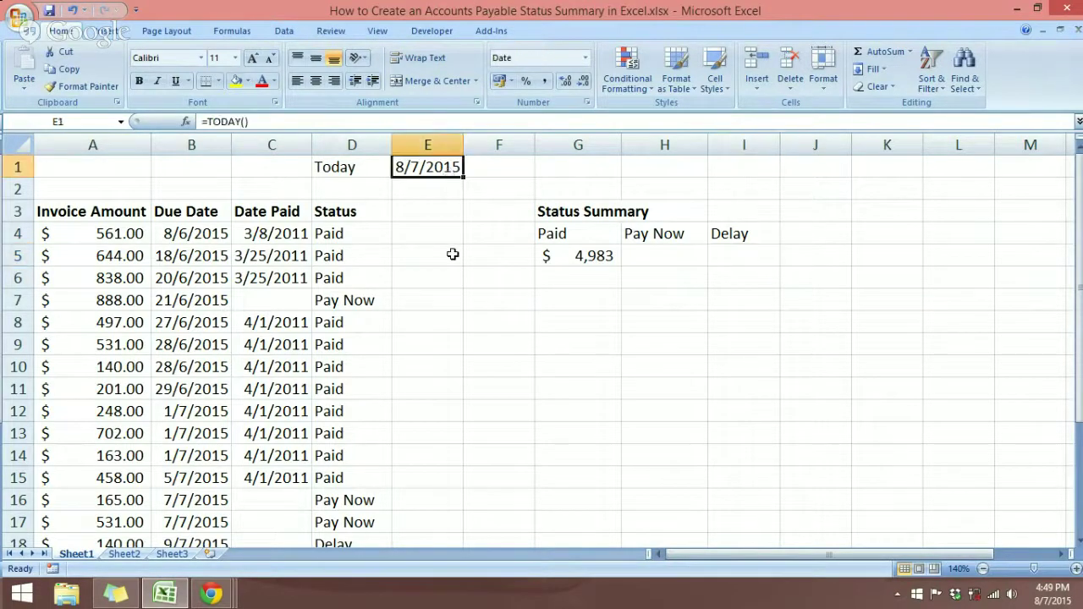
{"action": "double_click", "coordinate": [431, 169]}
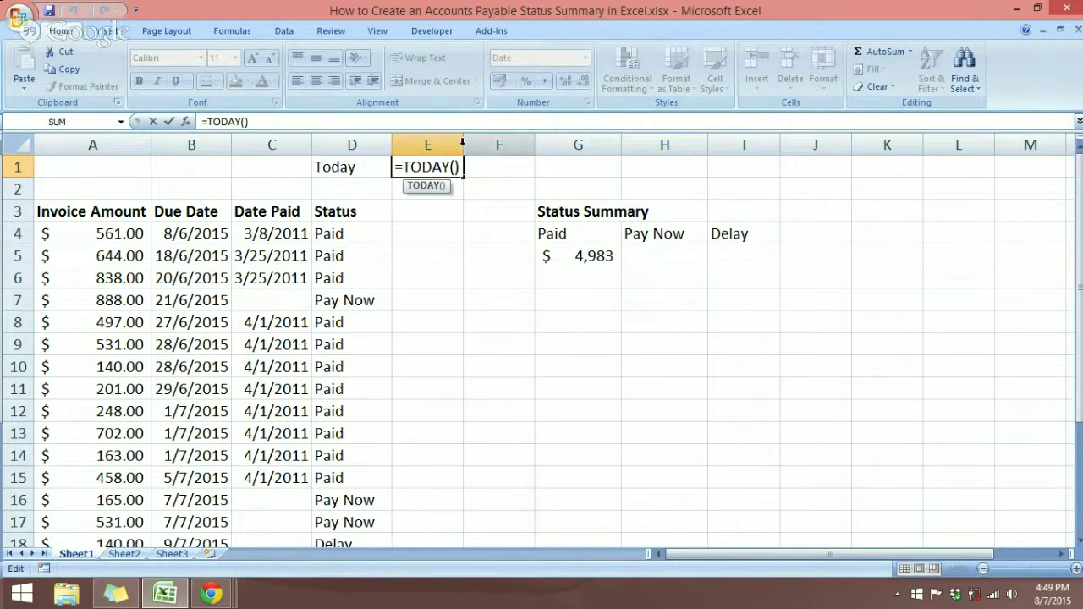
{"action": "left_click", "coordinate": [456, 146]}
{"action": "left_click_drag", "start_coordinate": [463, 149], "coordinate": [487, 150]}
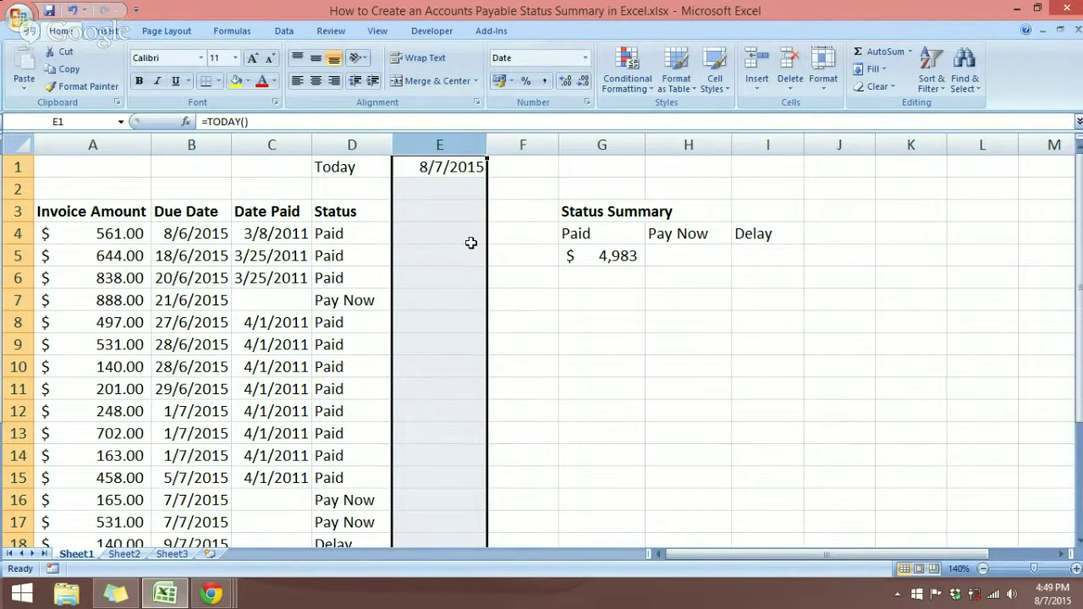
{"action": "left_click", "coordinate": [471, 243]}
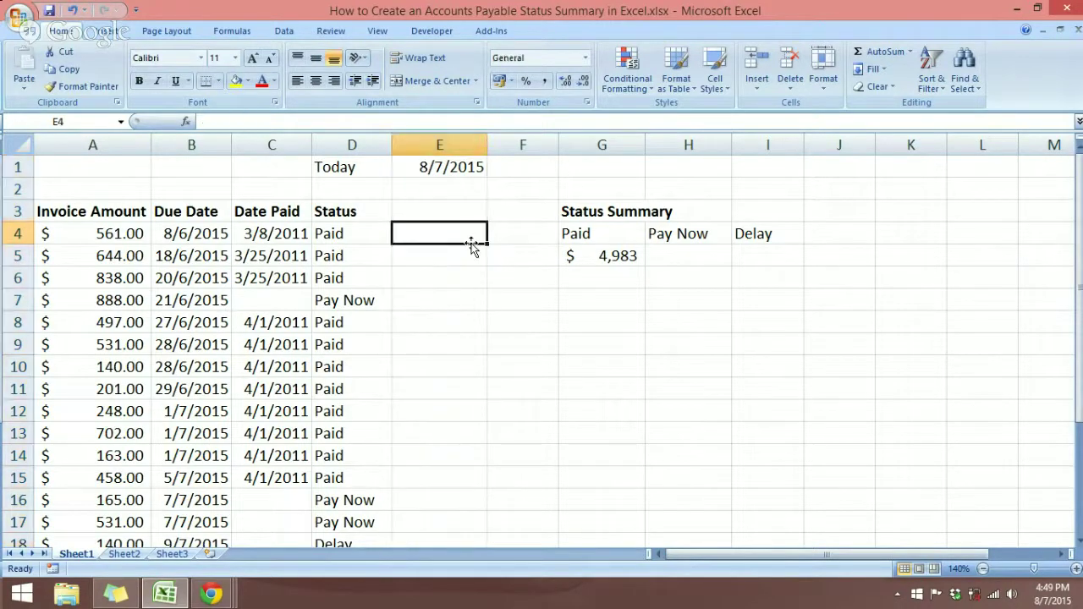
{"action": "left_click", "coordinate": [443, 172]}
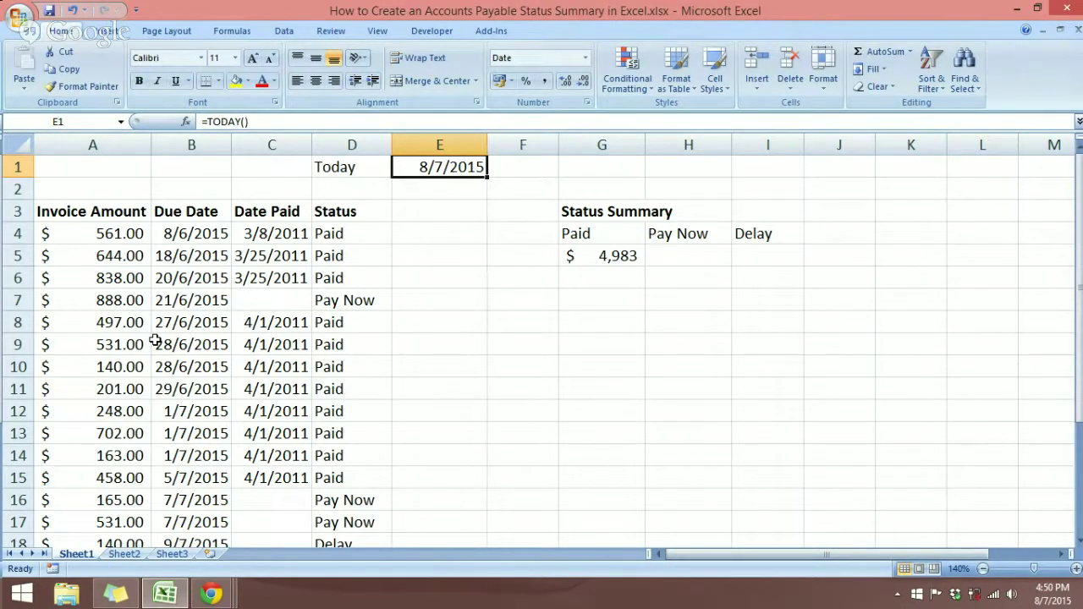
{"action": "left_click", "coordinate": [370, 216]}
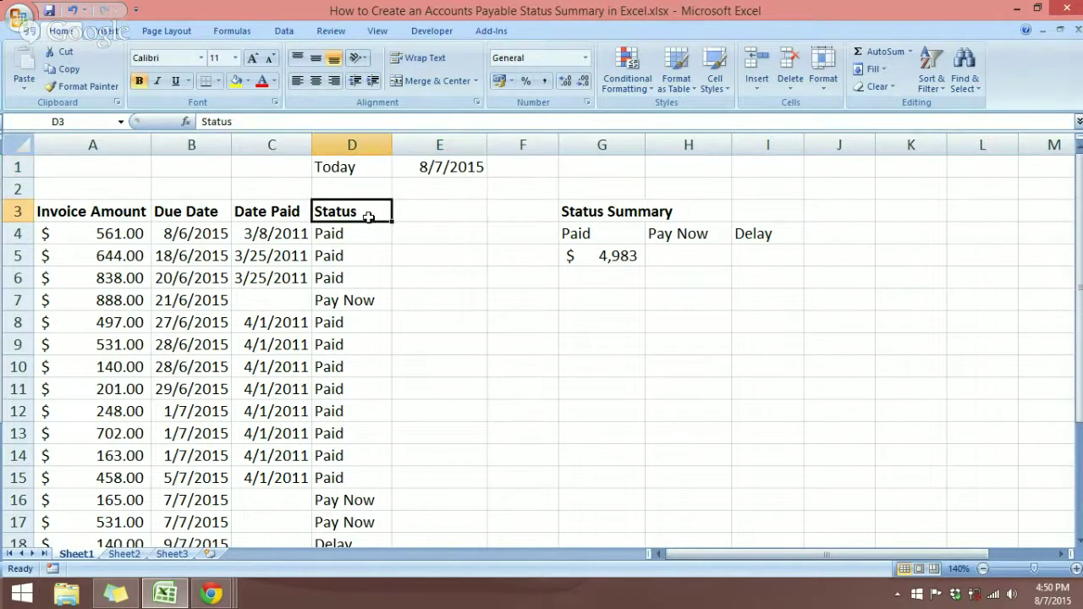
{"action": "left_click", "coordinate": [373, 297]}
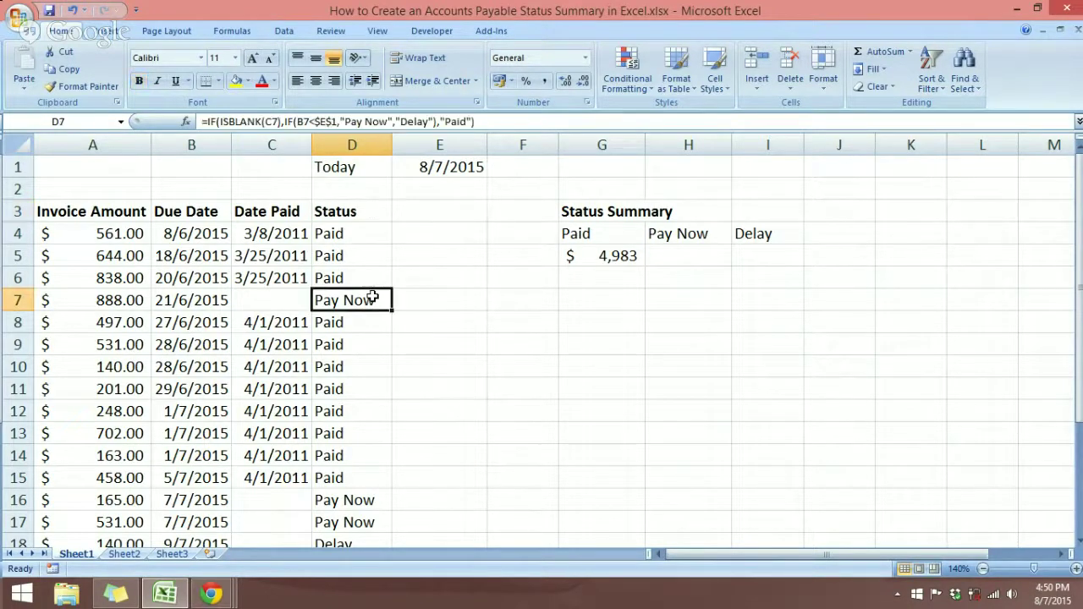
{"action": "double_click", "coordinate": [372, 297]}
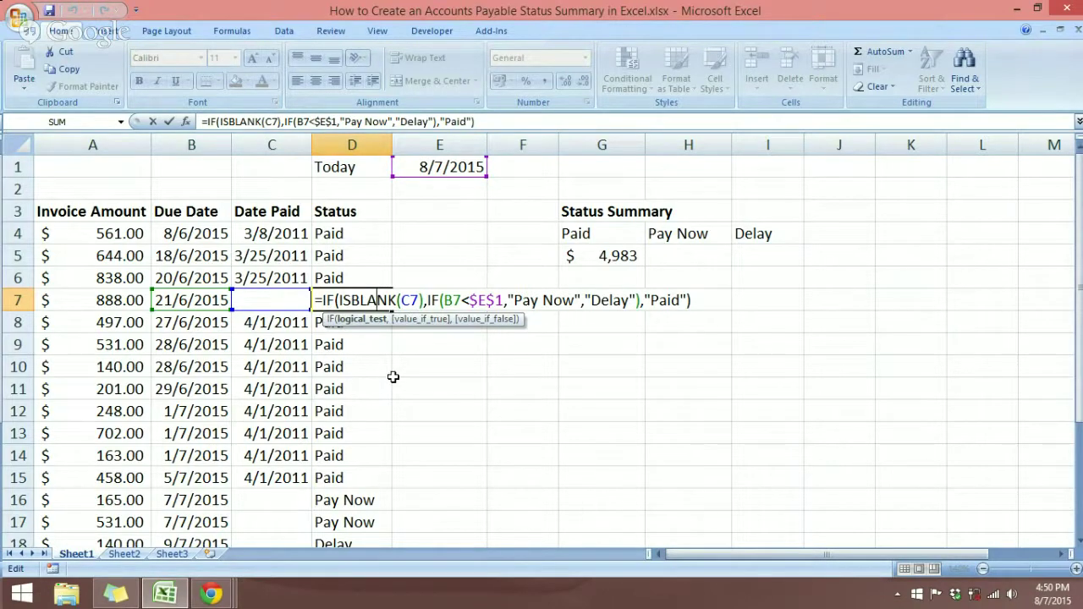
{"action": "left_click", "coordinate": [471, 404]}
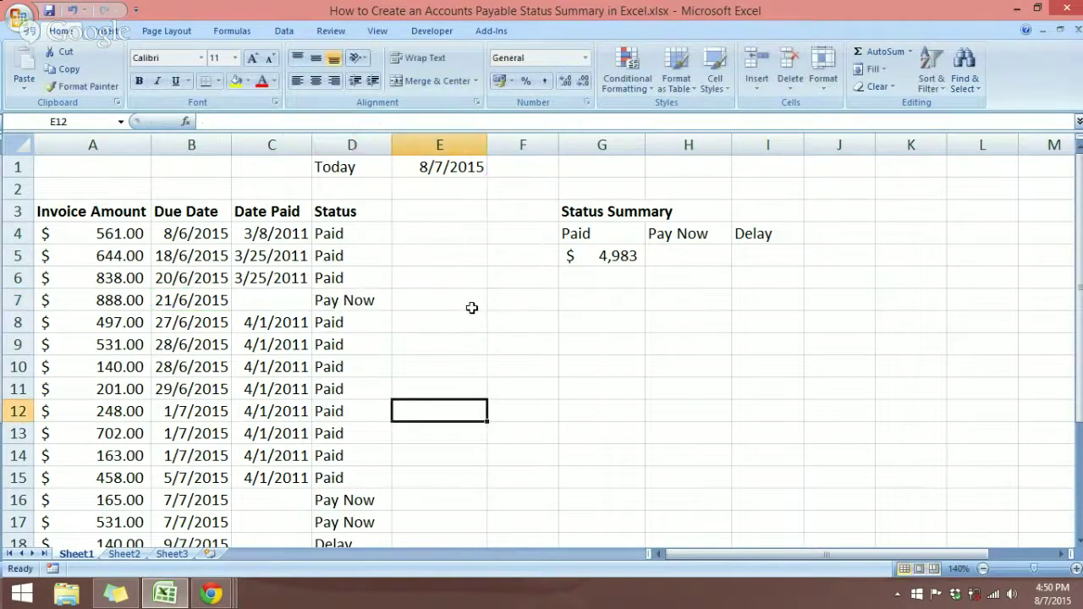
{"action": "left_click", "coordinate": [471, 308]}
- Enter =ISBLANK(C7) in E7 to test the empty Date Paid cell
{"action": "type", "text": "="}
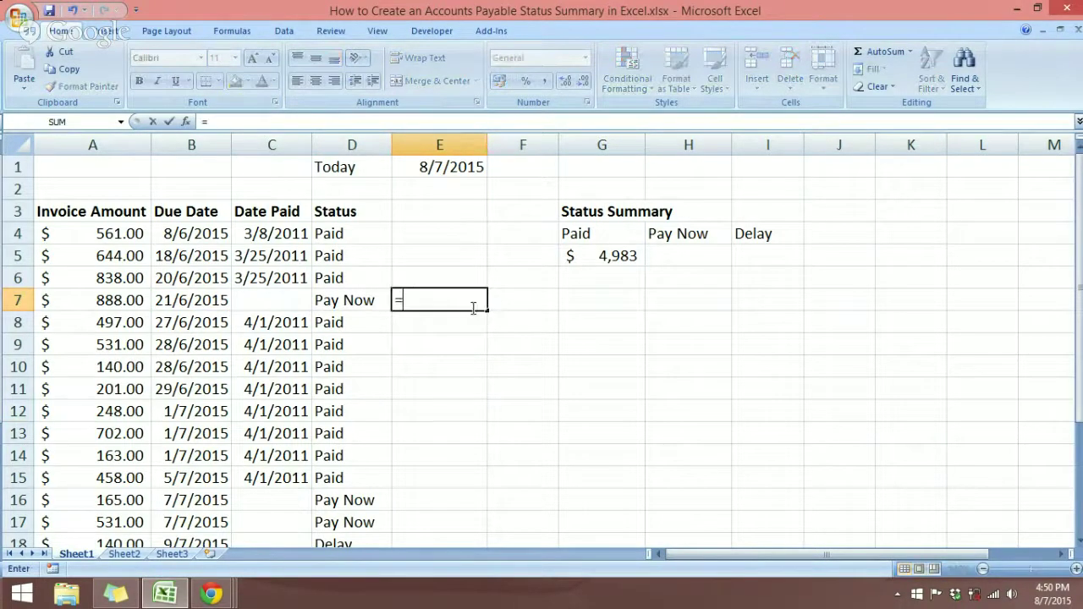
{"action": "type", "text": "is"}
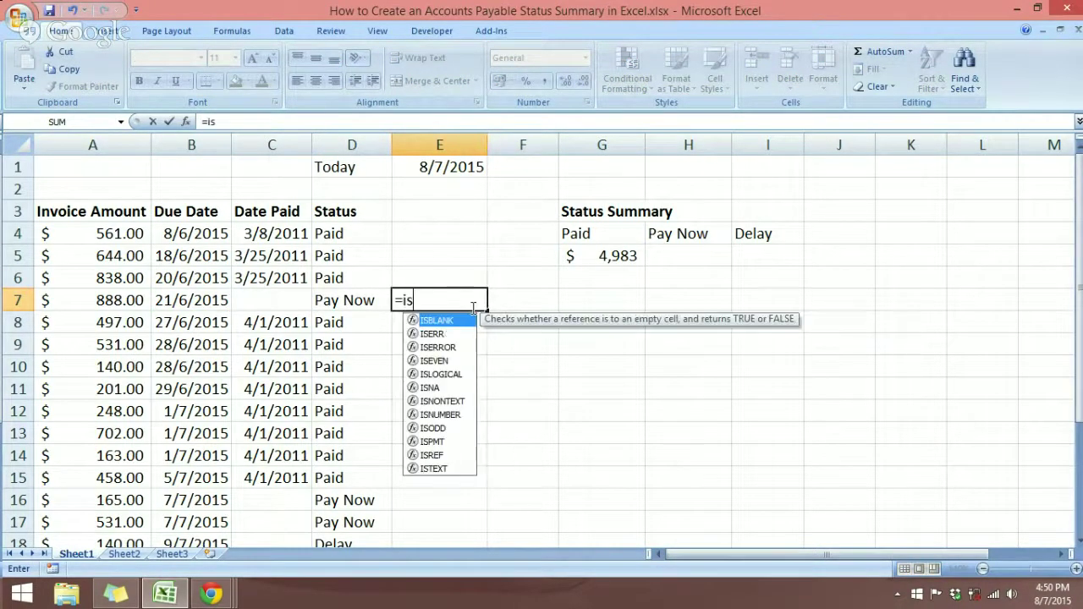
{"action": "key", "text": "Tab"}
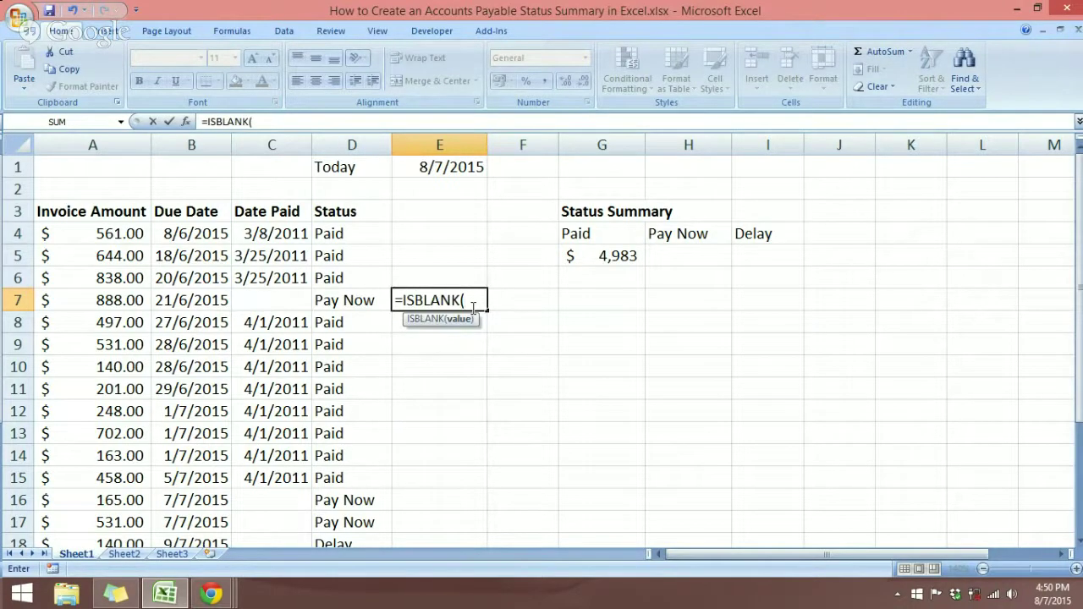
{"action": "left_click", "coordinate": [275, 301]}
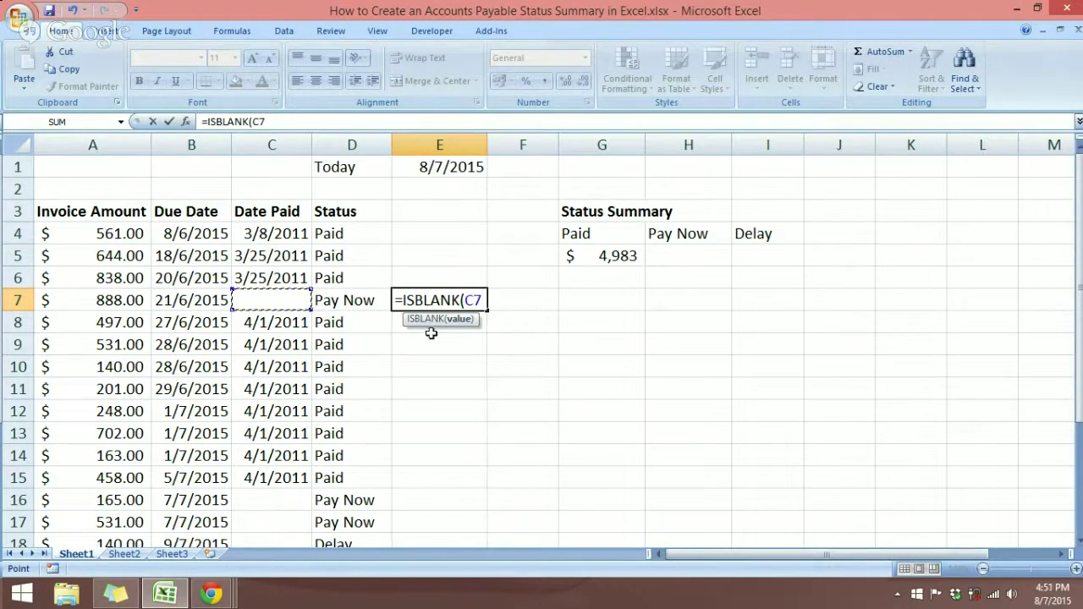
{"action": "type", "text": ")"}
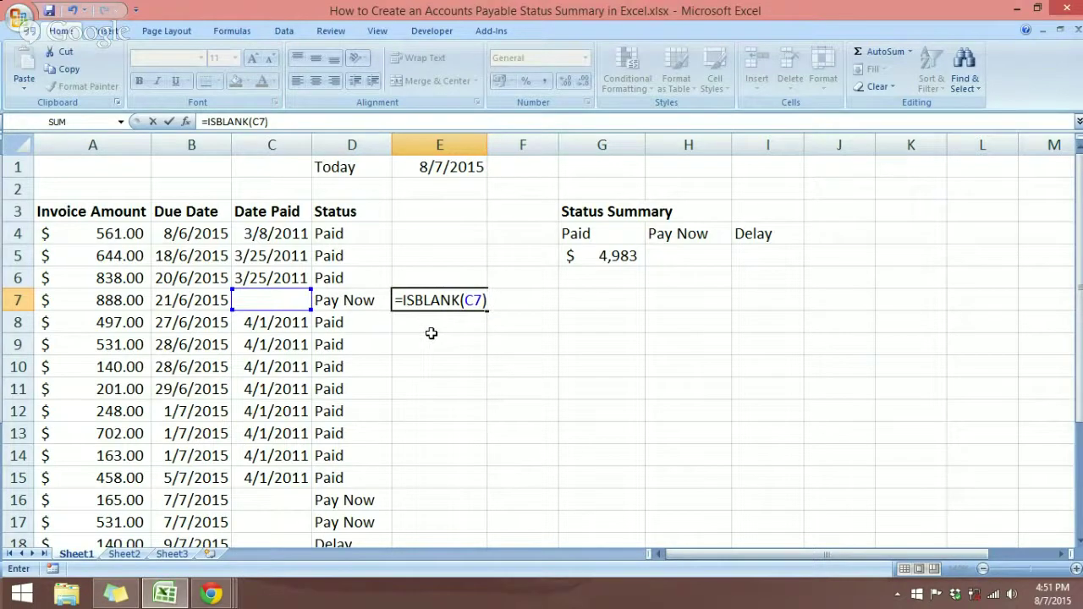
{"action": "key", "text": "Return"}
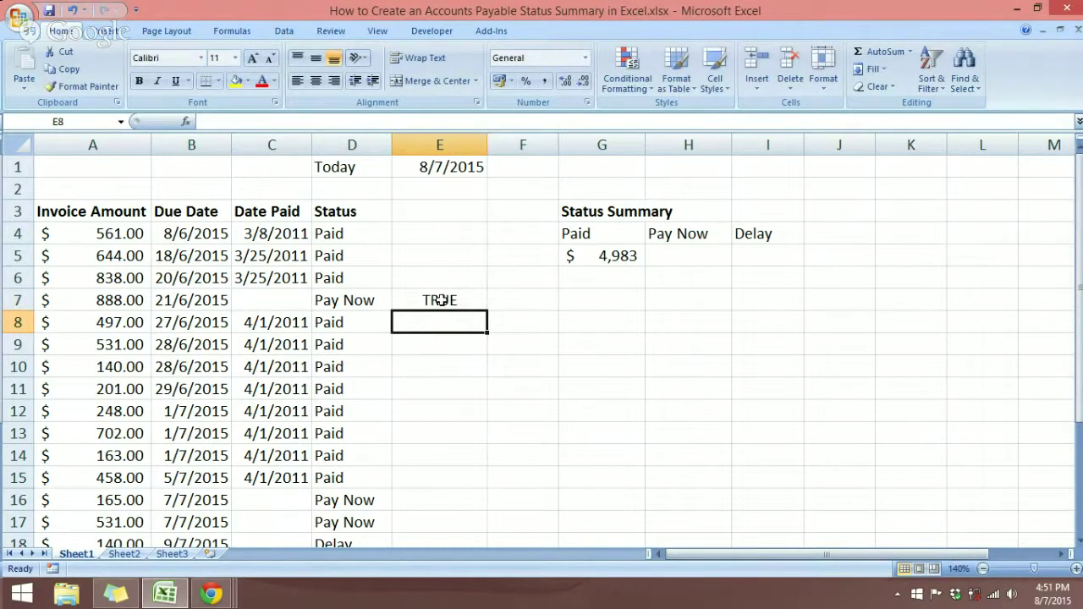
{"action": "left_click", "coordinate": [438, 300]}
{"action": "left_click", "coordinate": [288, 303]}
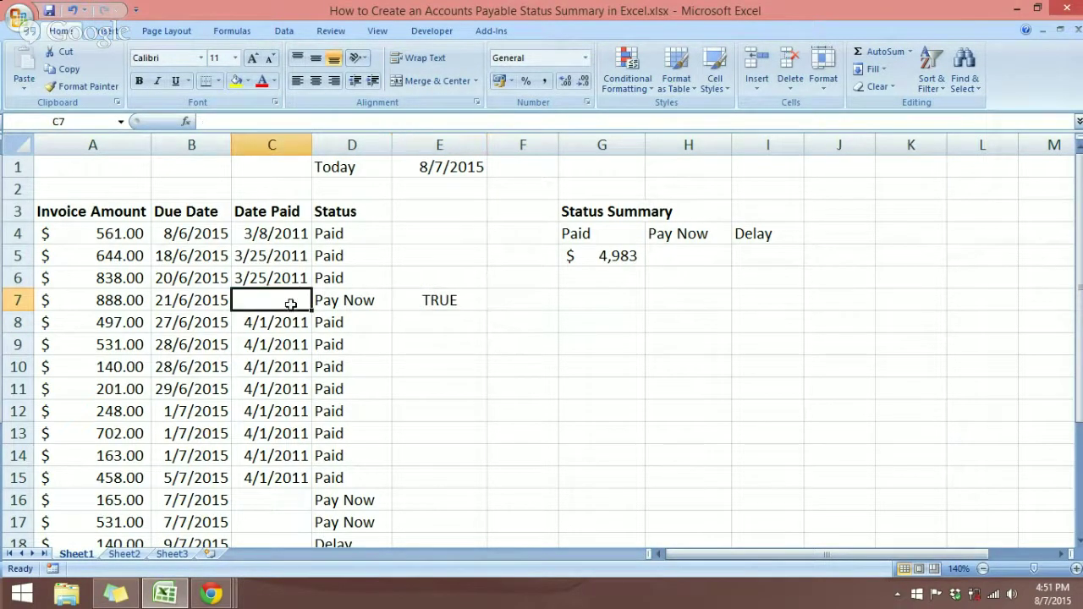
- Fill the ISBLANK check down to E8 and compare its FALSE result with C8
{"action": "left_click", "coordinate": [440, 303]}
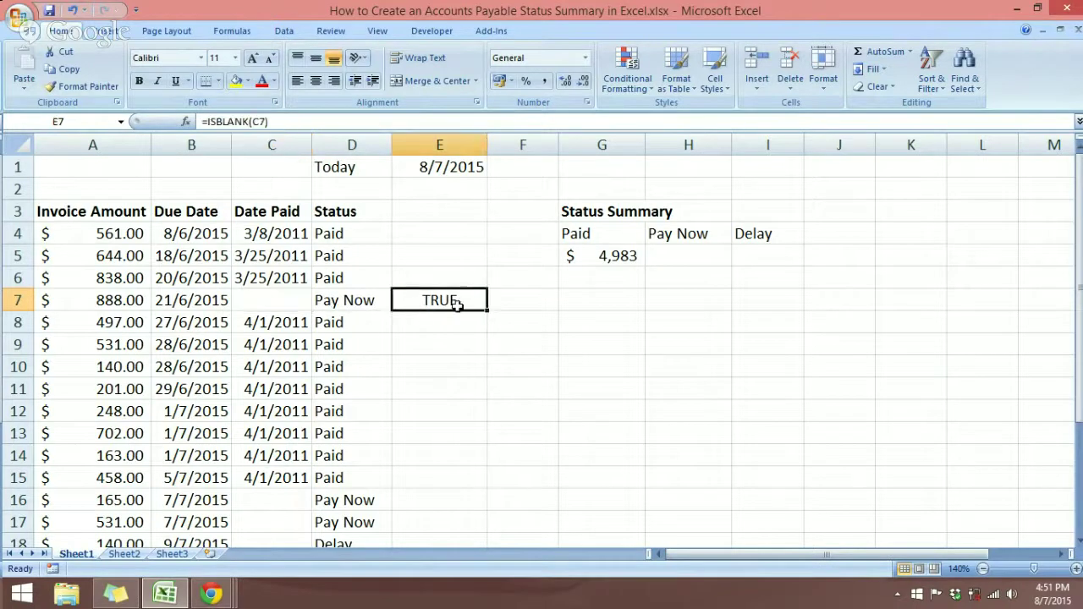
{"action": "left_click_drag", "start_coordinate": [485, 310], "coordinate": [490, 334]}
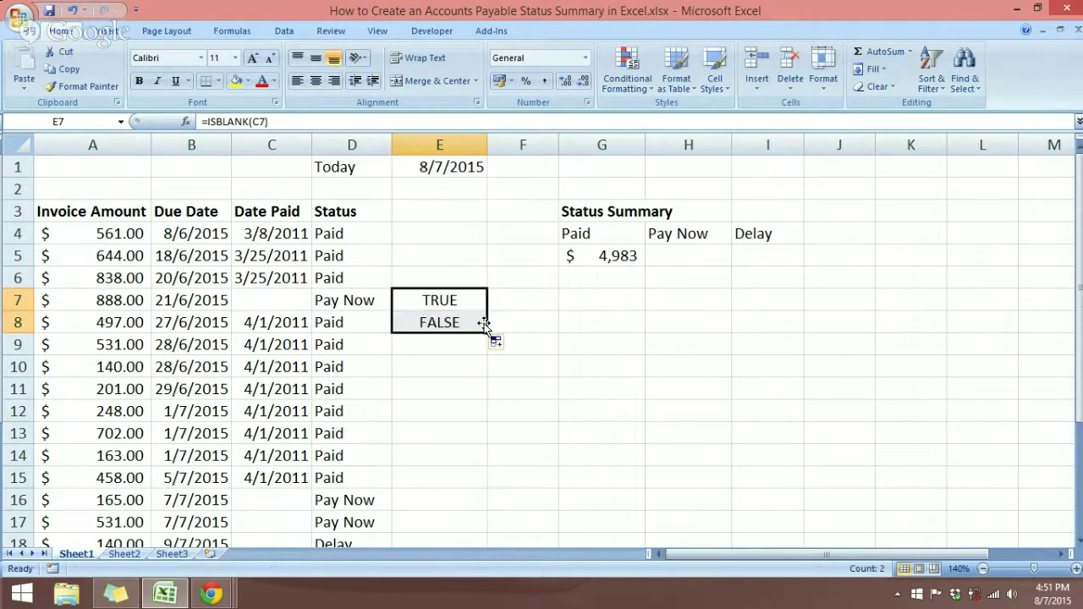
{"action": "left_click", "coordinate": [439, 323]}
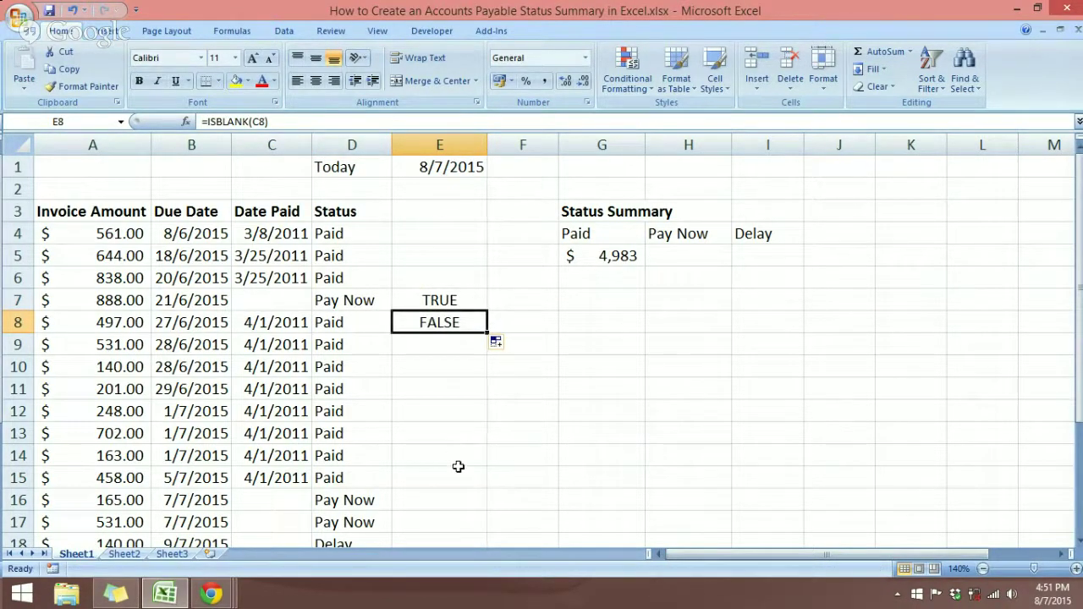
{"action": "left_click", "coordinate": [278, 324]}
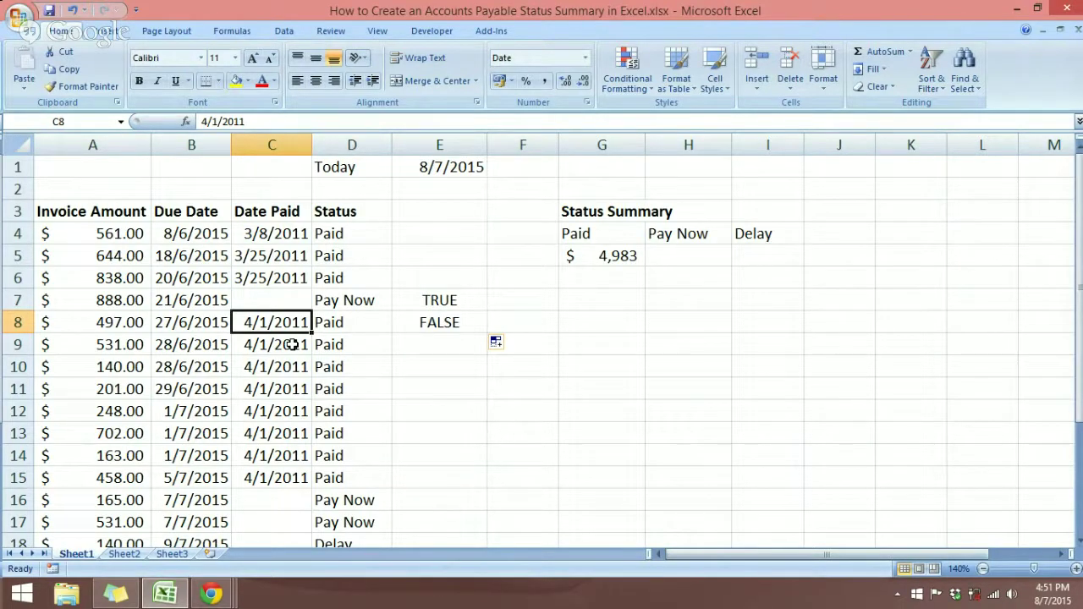
{"action": "left_click", "coordinate": [411, 363]}
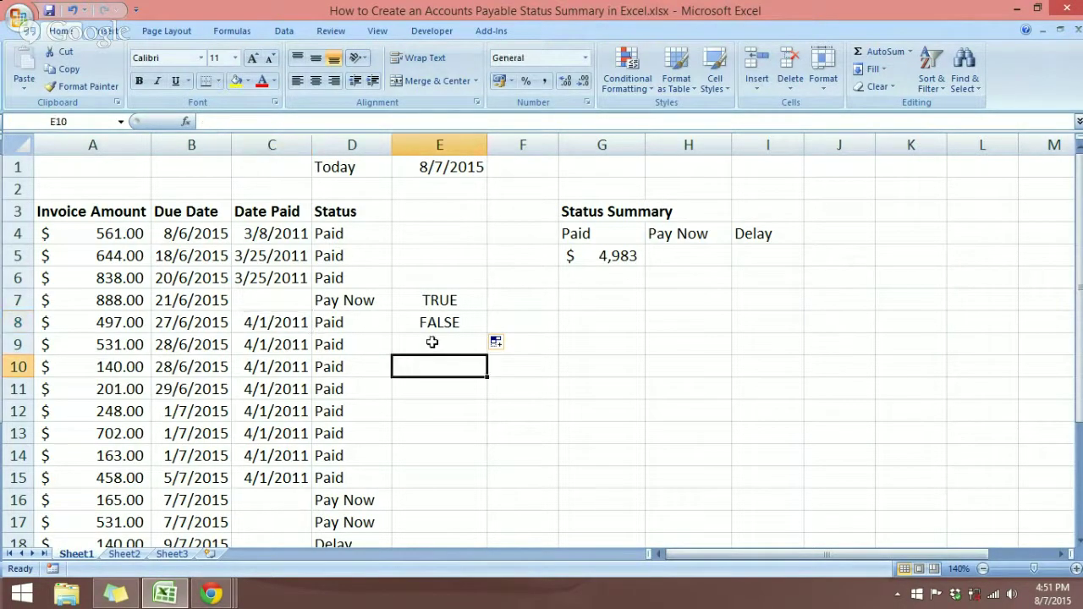
- Show D7's formula =IF(ISBLANK(C7),IF(B7<$E$1,"Pay Now","Delay"),"Paid") in edit mode
{"action": "double_click", "coordinate": [375, 300]}
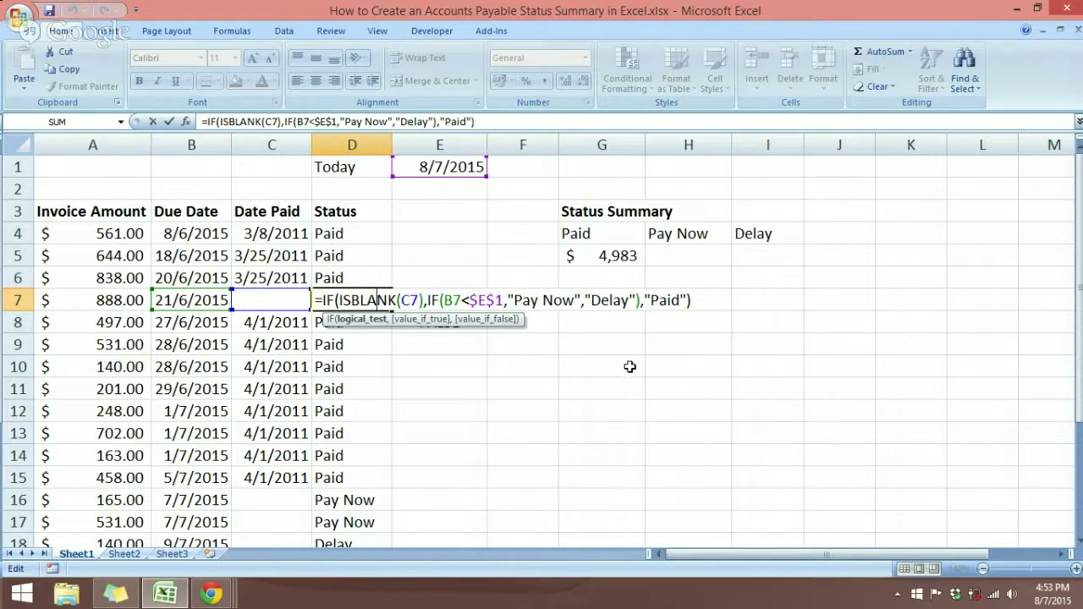
{"action": "left_click", "coordinate": [601, 375]}
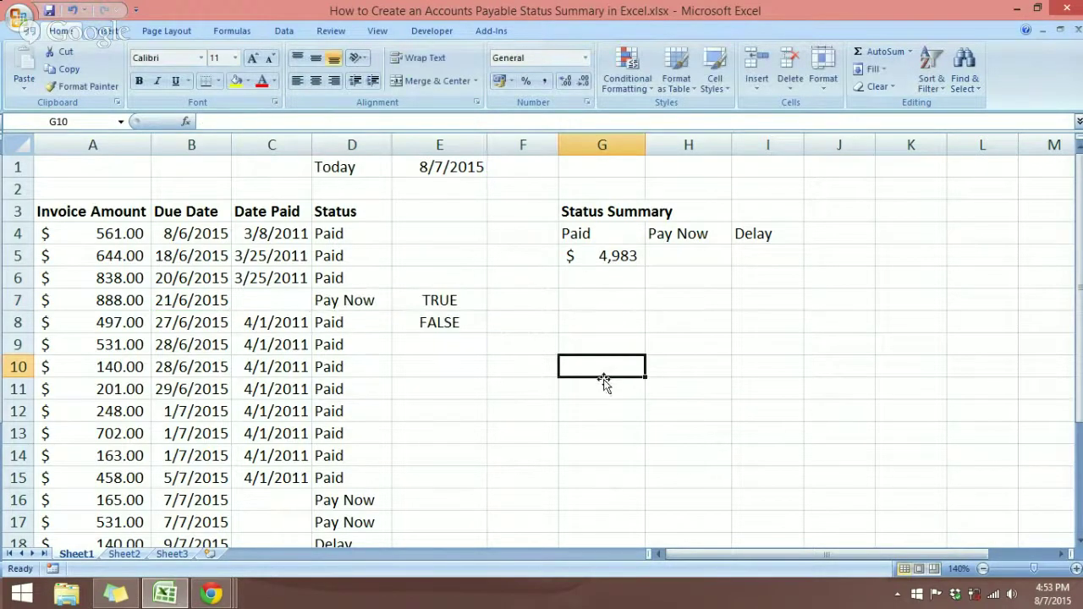
{"action": "double_click", "coordinate": [345, 279]}
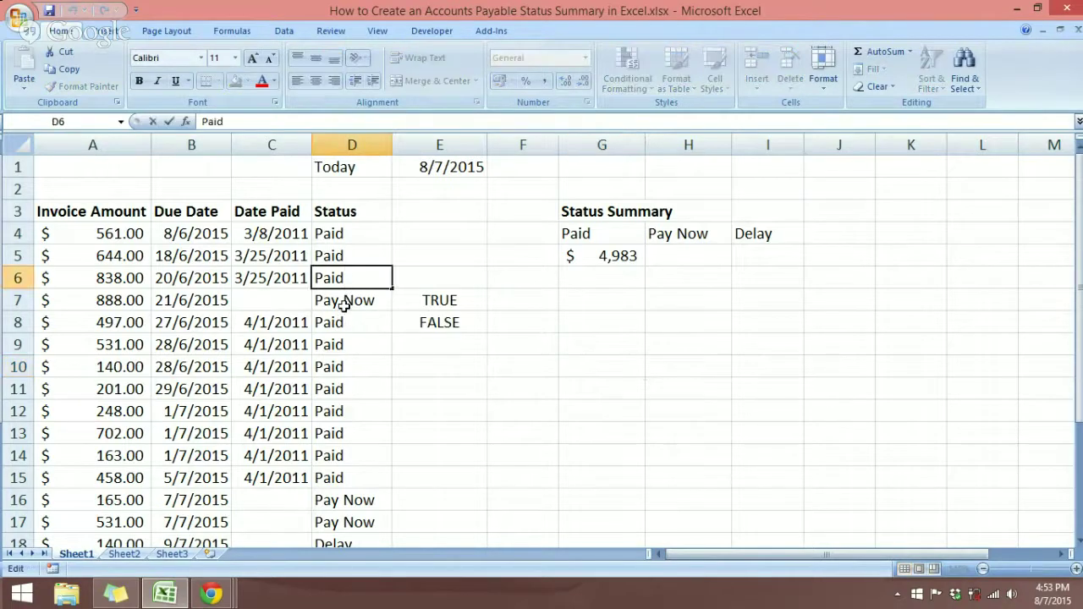
{"action": "double_click", "coordinate": [346, 302]}
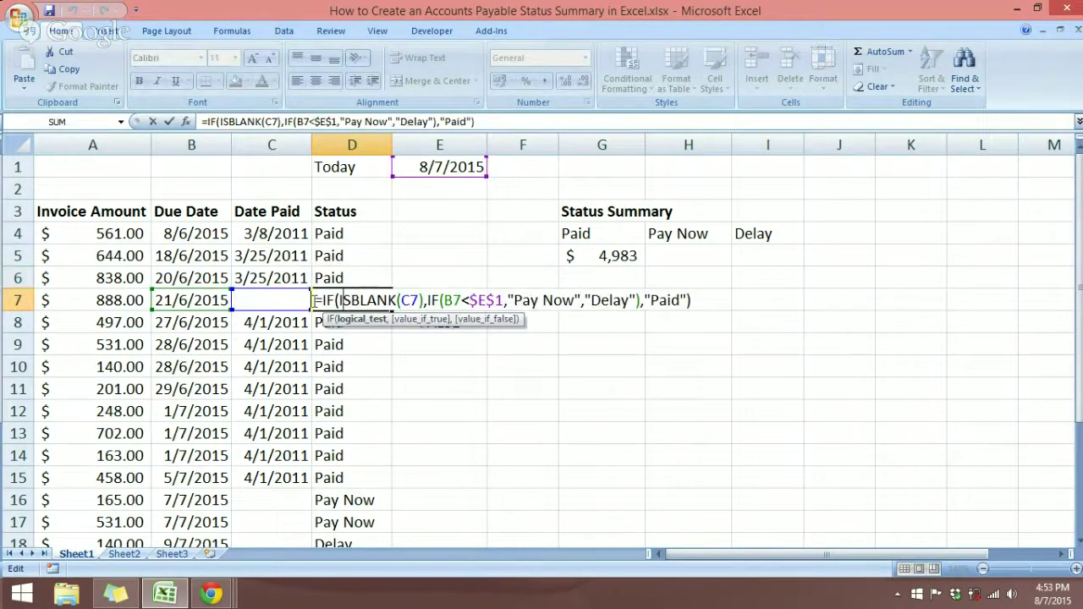
{"action": "left_click", "coordinate": [283, 302]}
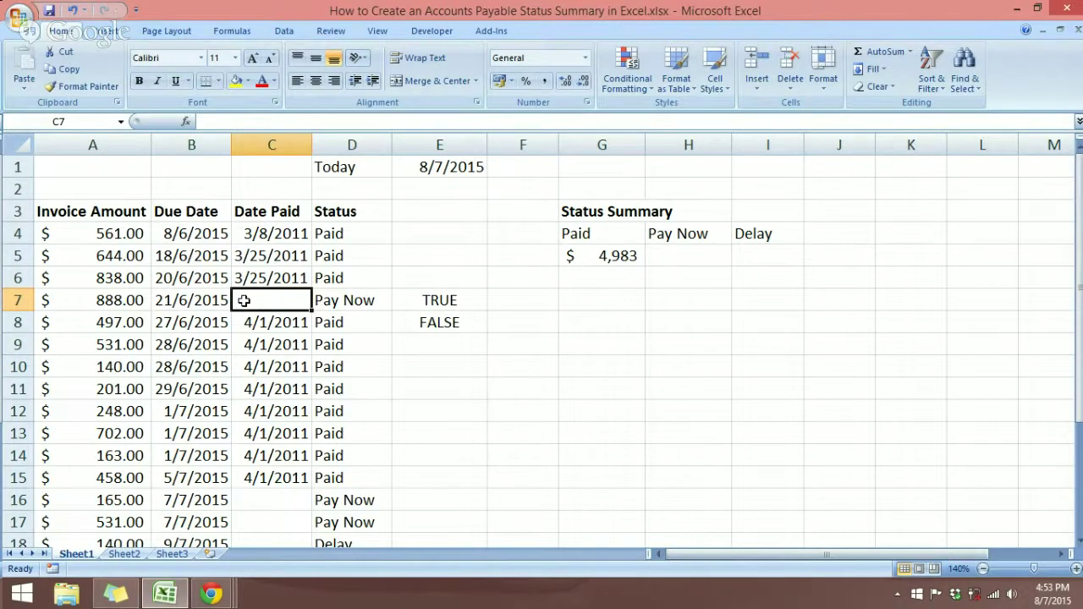
- Enter 22/6/2015 as row 7's Date Paid and check the recalculated status
{"action": "type", "text": "6"}
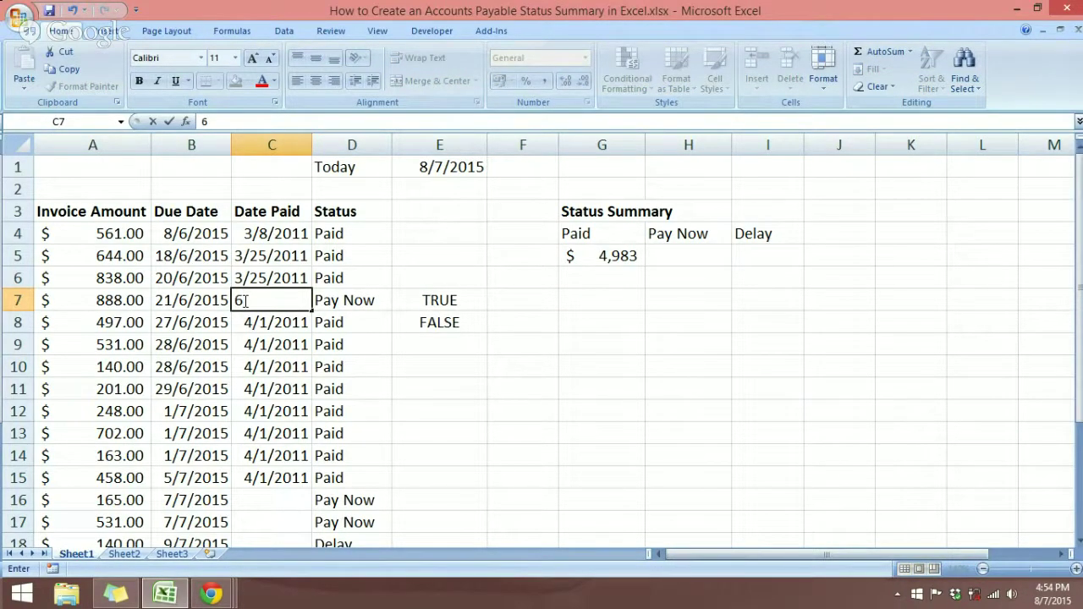
{"action": "key", "text": "BackSpace"}
{"action": "type", "text": "22/6/2015"}
{"action": "key", "text": "Return"}
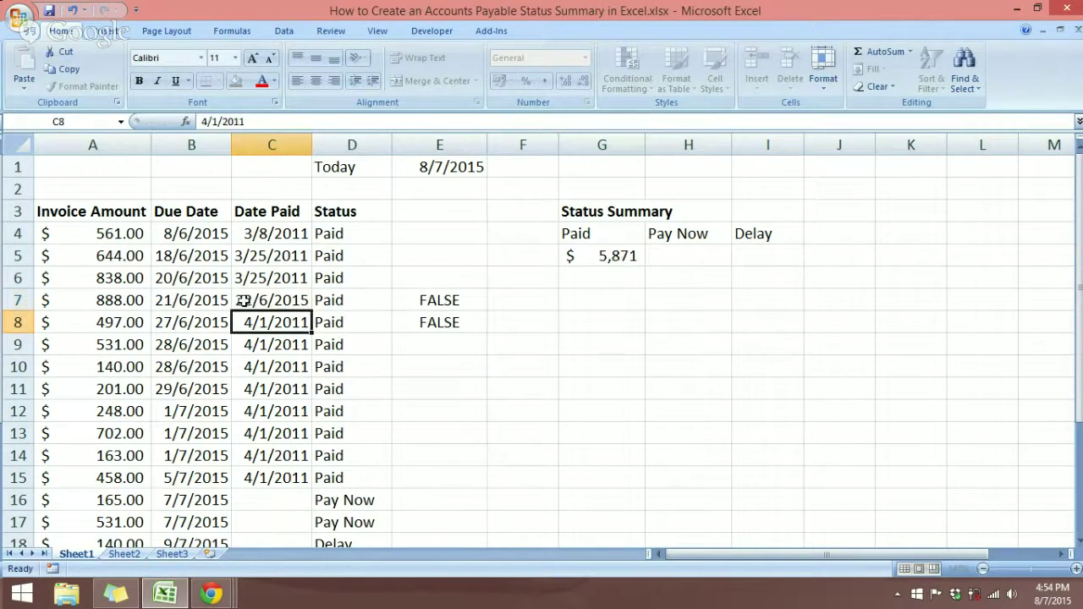
{"action": "left_click", "coordinate": [341, 302]}
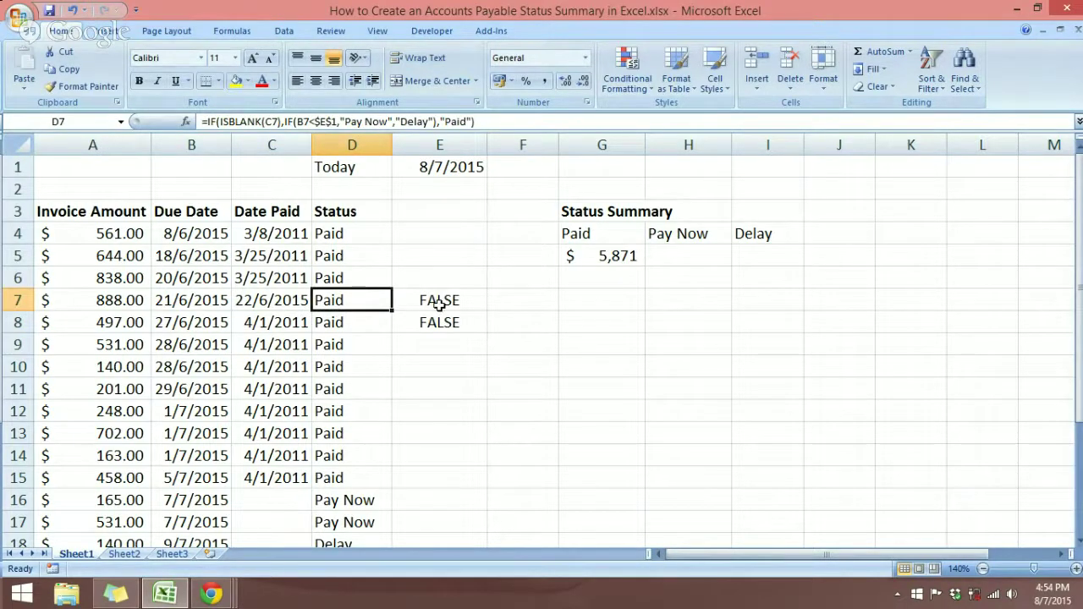
{"action": "left_click", "coordinate": [281, 303]}
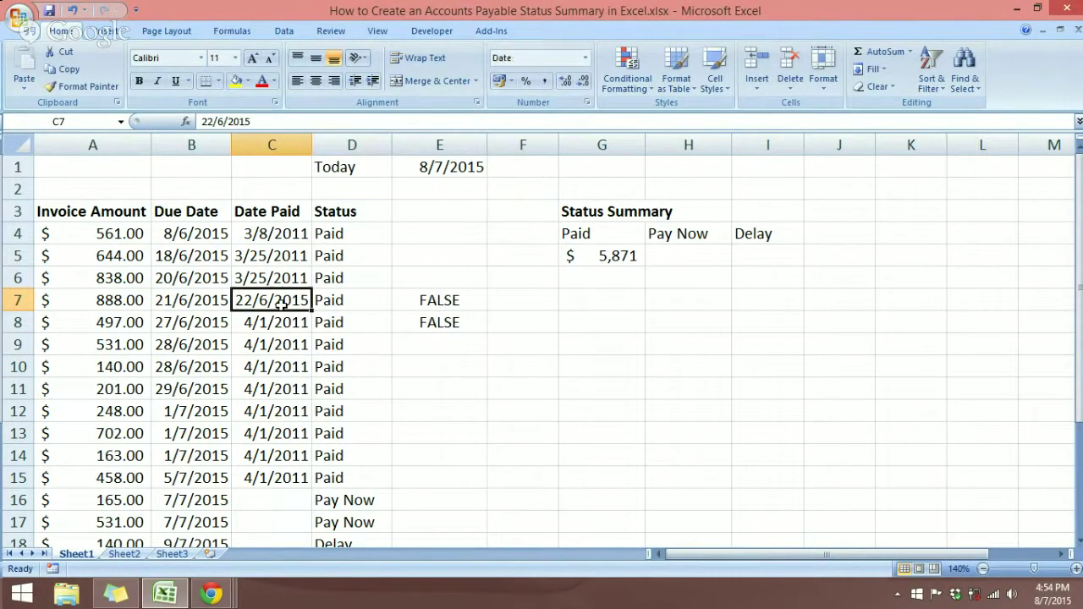
{"action": "left_click", "coordinate": [283, 236]}
{"action": "left_click", "coordinate": [279, 254]}
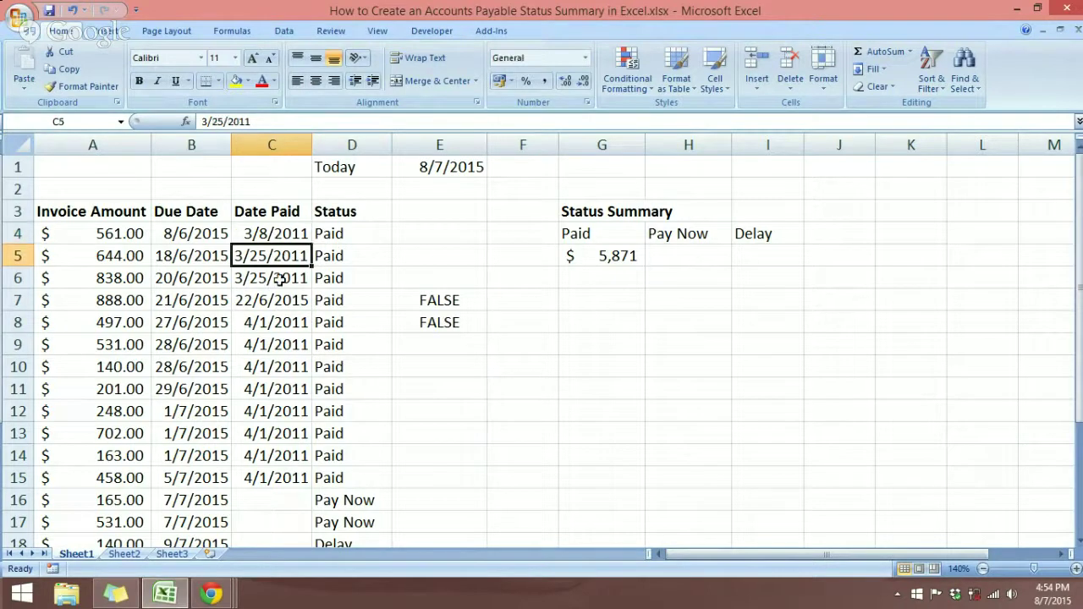
{"action": "left_click", "coordinate": [279, 280]}
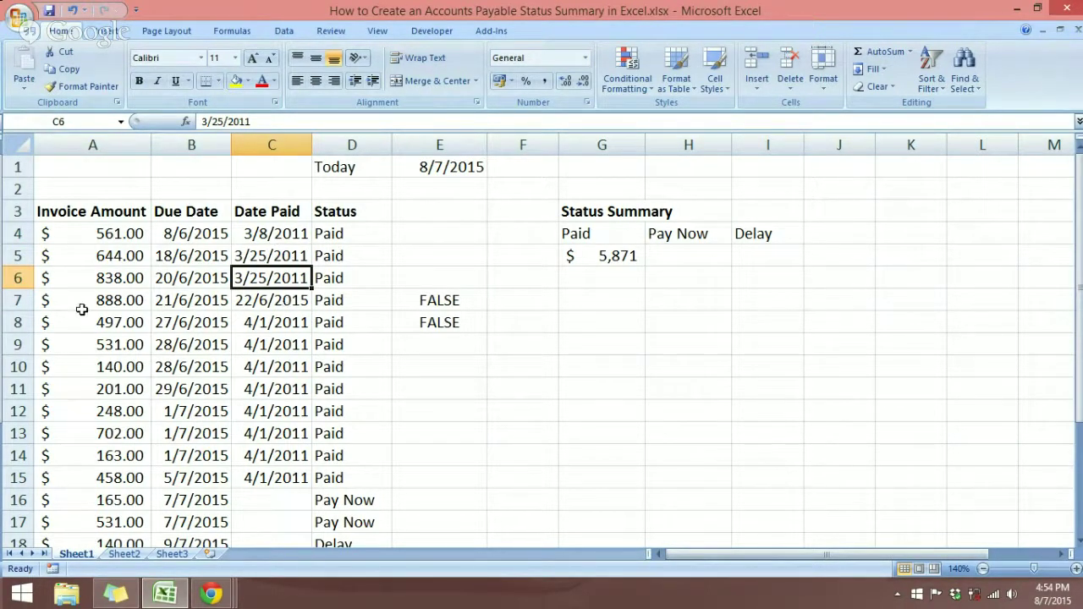
- Clear the paid date in C7 to test the status formula
{"action": "left_click", "coordinate": [17, 300]}
{"action": "left_click", "coordinate": [251, 307]}
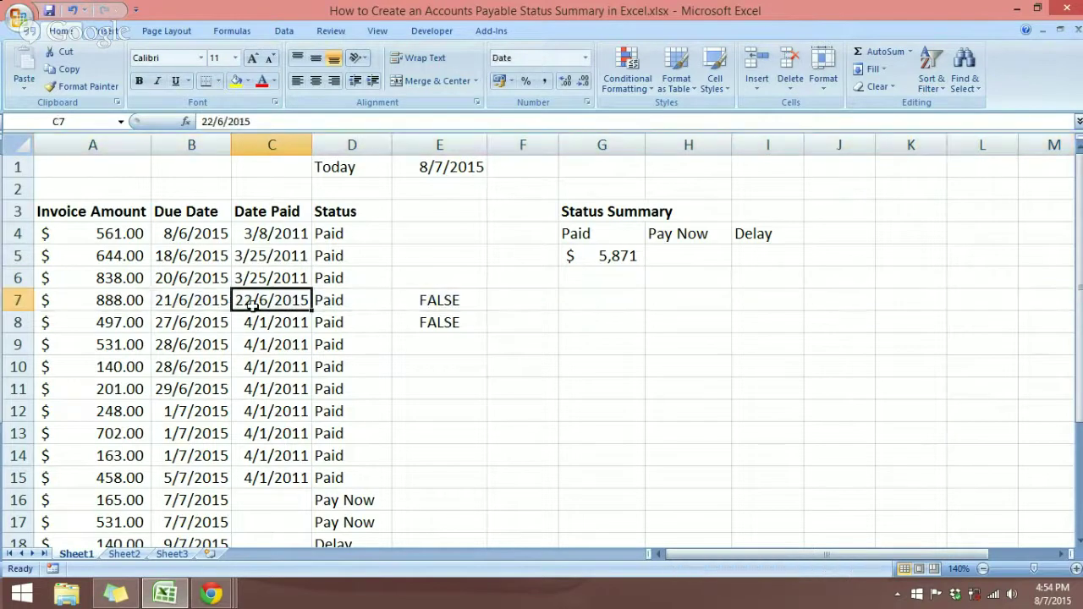
{"action": "key", "text": "BackSpace"}
{"action": "left_click", "coordinate": [544, 457]}
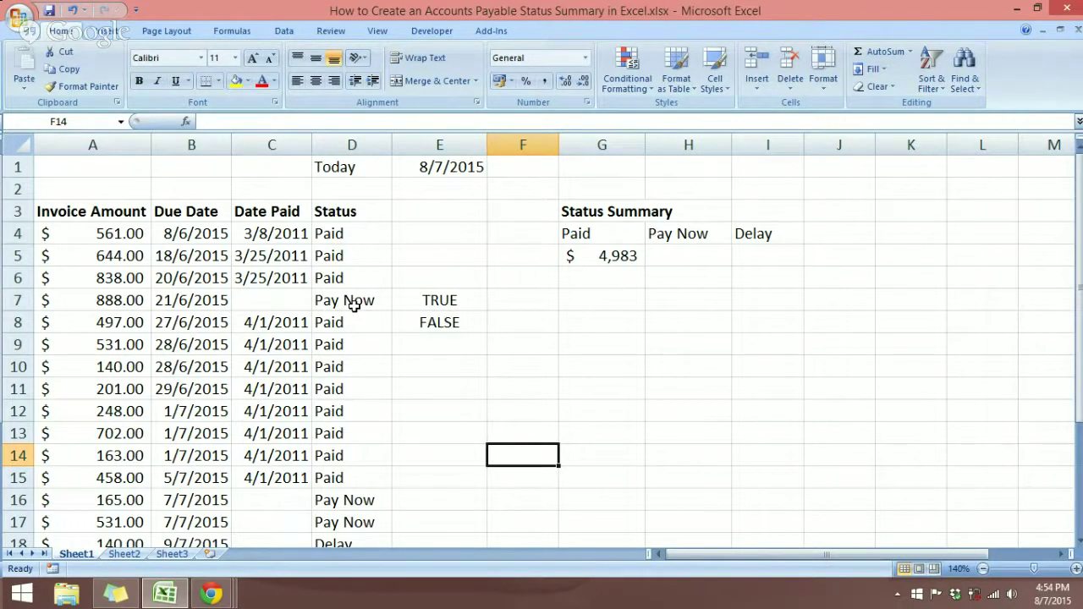
- Re-enter 22/6/2015 in C7 so row 7's Status reads Paid
{"action": "left_click", "coordinate": [281, 297]}
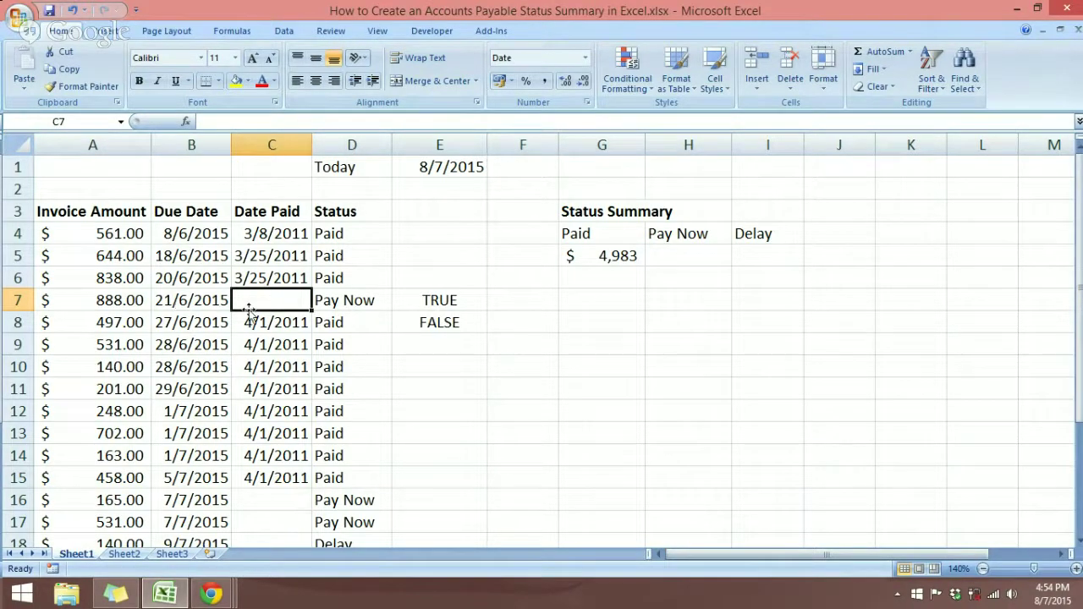
{"action": "type", "text": "22/6"}
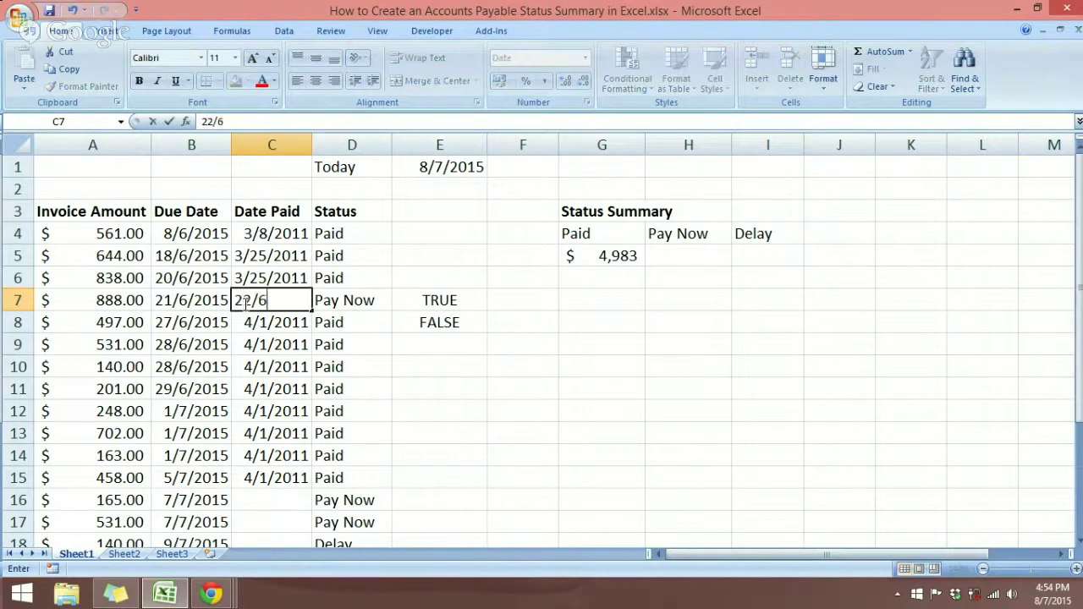
{"action": "type", "text": "/2015"}
{"action": "key", "text": "Return"}
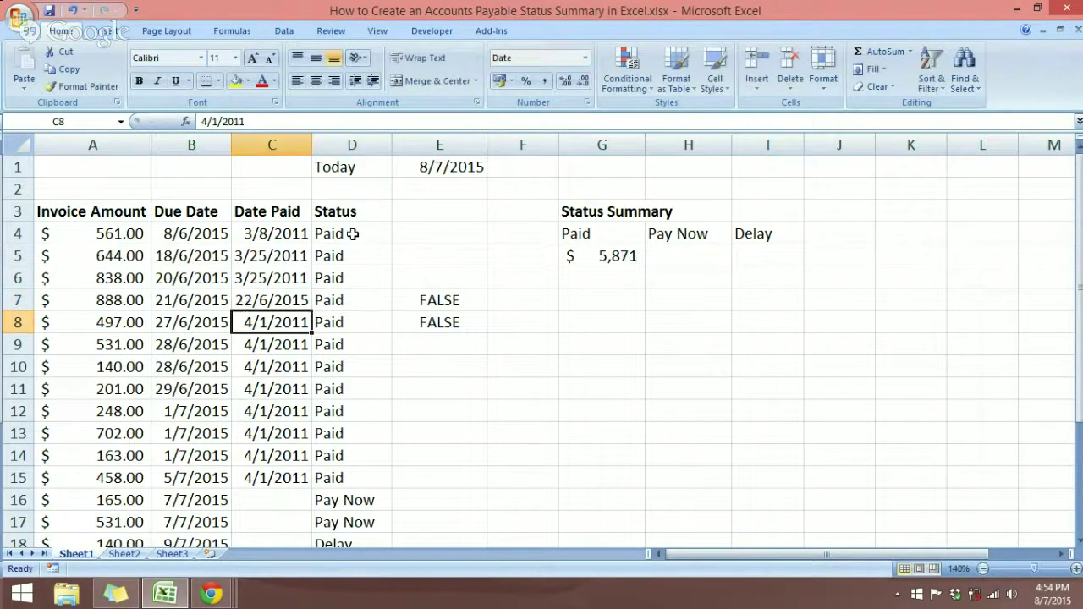
{"action": "left_click", "coordinate": [371, 301]}
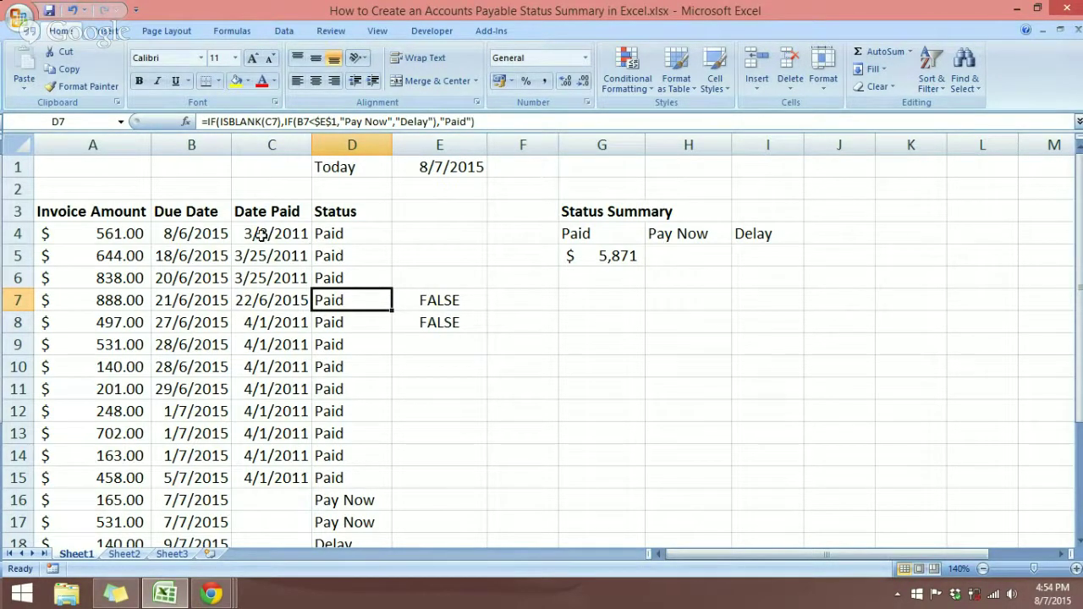
{"action": "left_click_drag", "start_coordinate": [261, 235], "coordinate": [285, 281]}
{"action": "left_click_drag", "start_coordinate": [276, 325], "coordinate": [278, 474]}
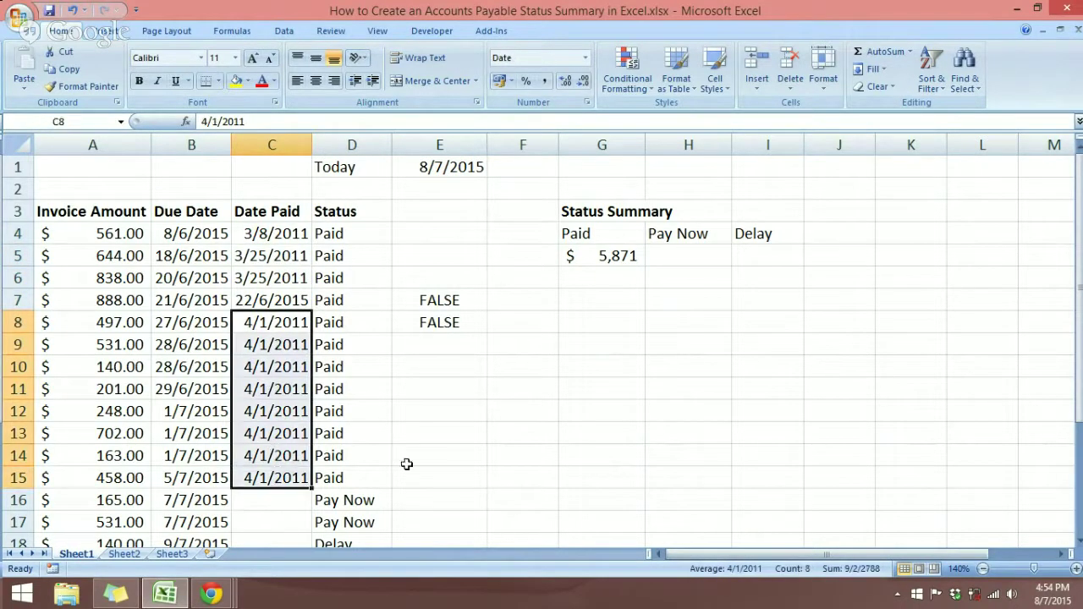
{"action": "left_click", "coordinate": [440, 395]}
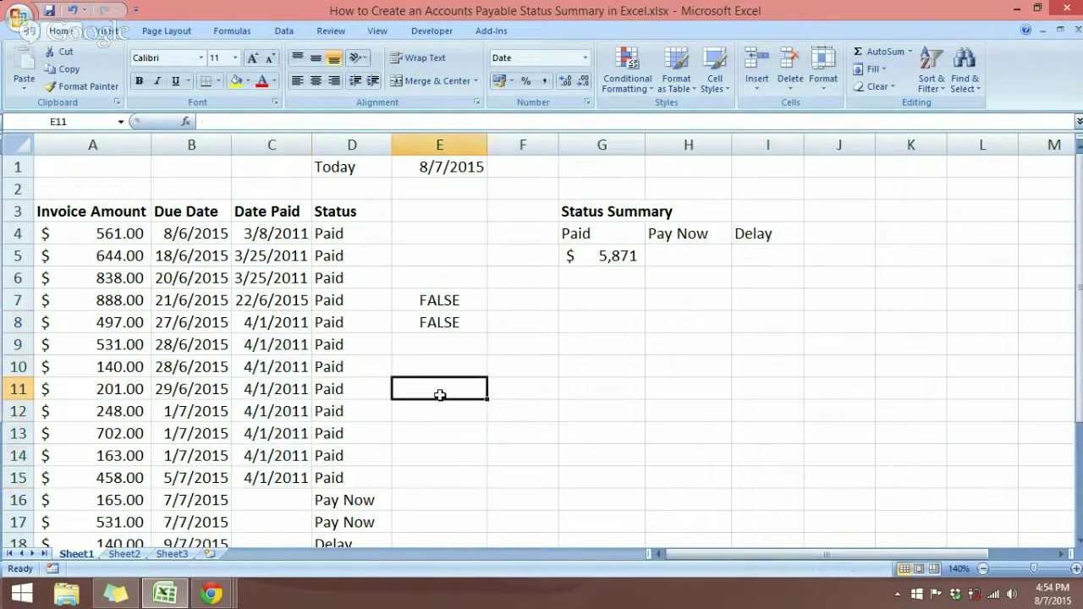
{"action": "left_click", "coordinate": [18, 301]}
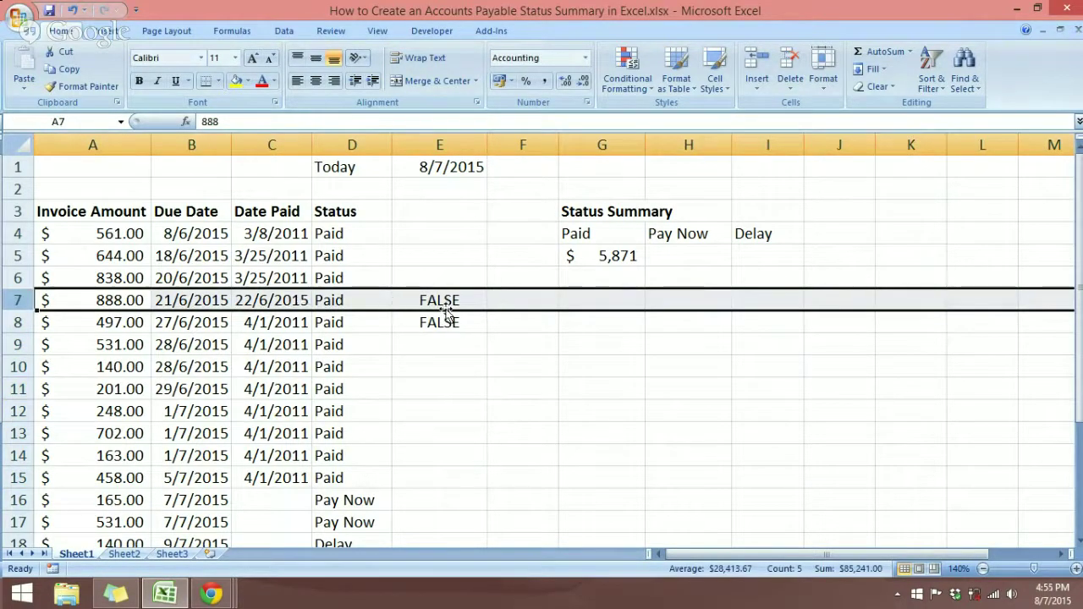
{"action": "left_click", "coordinate": [484, 383]}
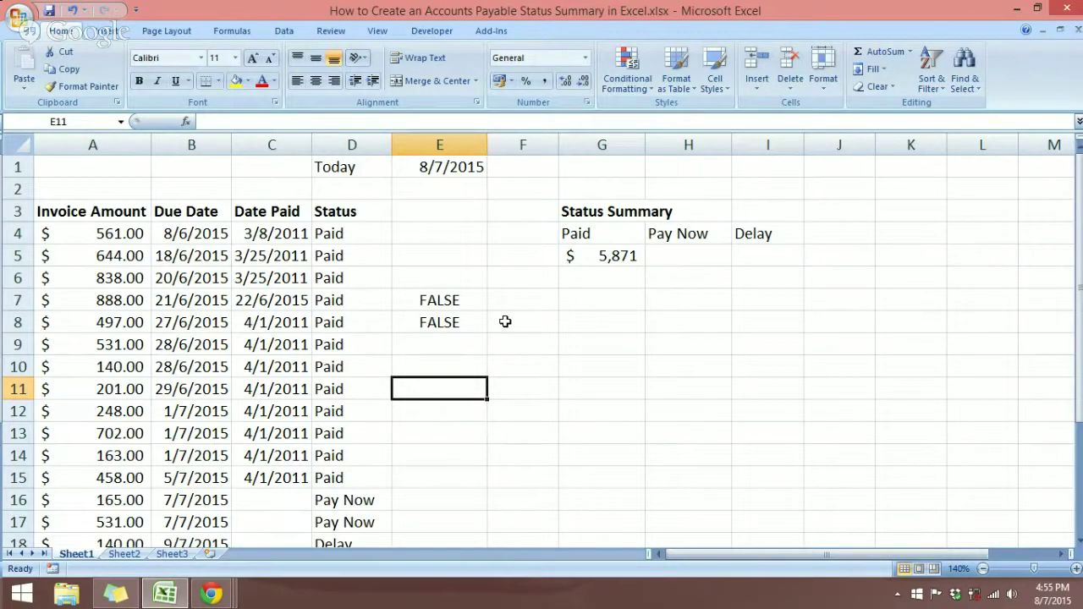
{"action": "left_click", "coordinate": [85, 217]}
{"action": "left_click_drag", "start_coordinate": [93, 222], "coordinate": [89, 515]}
{"action": "left_click", "coordinate": [578, 336]}
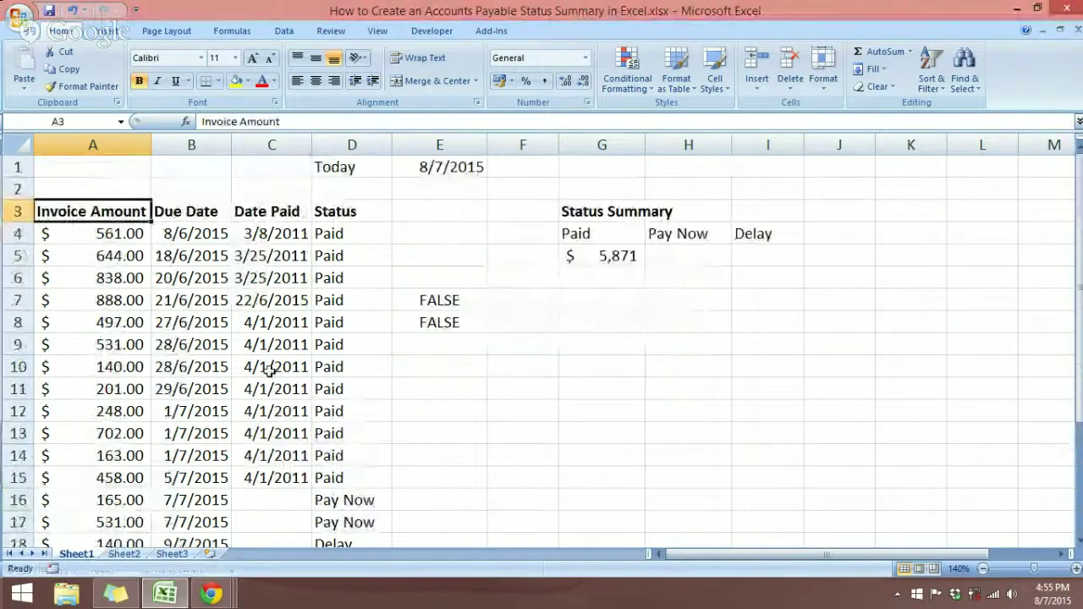
{"action": "mouse_move", "coordinate": [93, 222]}
{"action": "left_mouse_down"}
{"action": "mouse_move", "coordinate": [106, 490]}
{"action": "mouse_move", "coordinate": [108, 226]}
{"action": "left_mouse_up"}
{"action": "double_click", "coordinate": [108, 222]}
{"action": "double_click", "coordinate": [105, 222]}
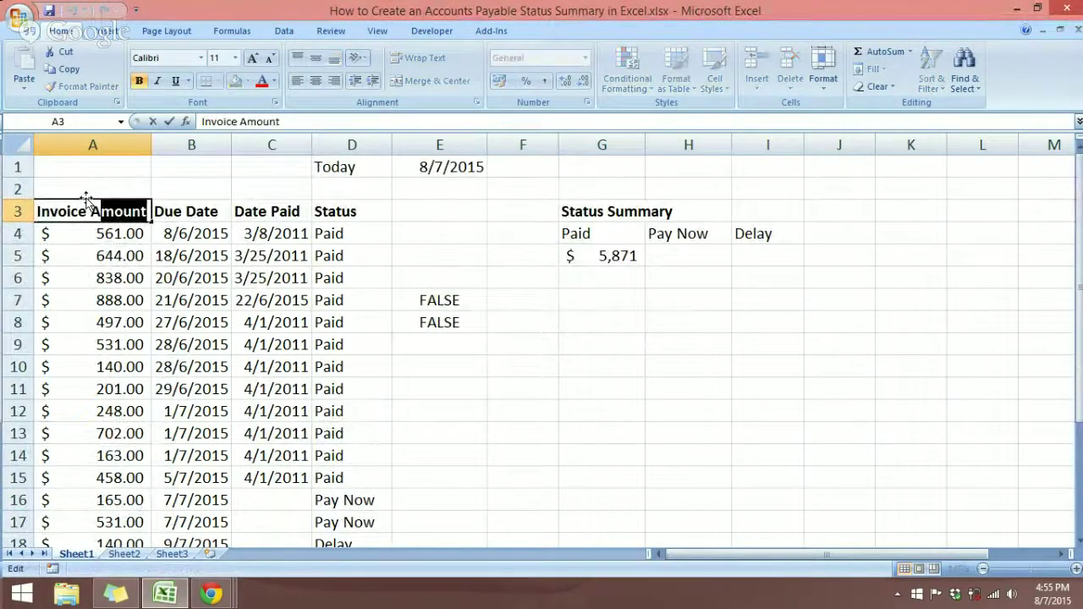
{"action": "left_click", "coordinate": [76, 177]}
{"action": "left_click_drag", "start_coordinate": [67, 212], "coordinate": [102, 506]}
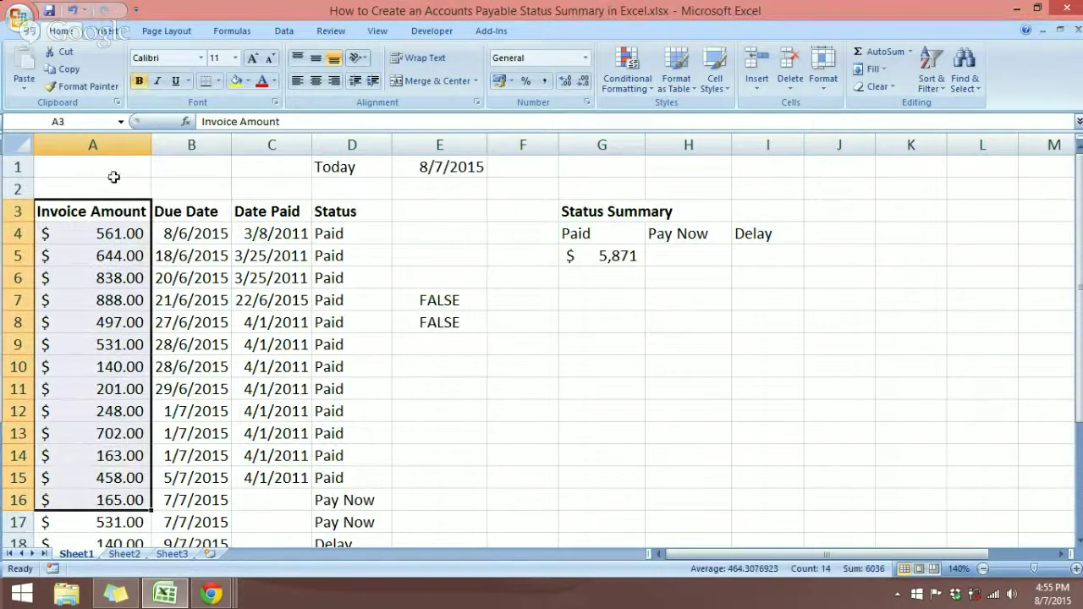
{"action": "left_click", "coordinate": [120, 121]}
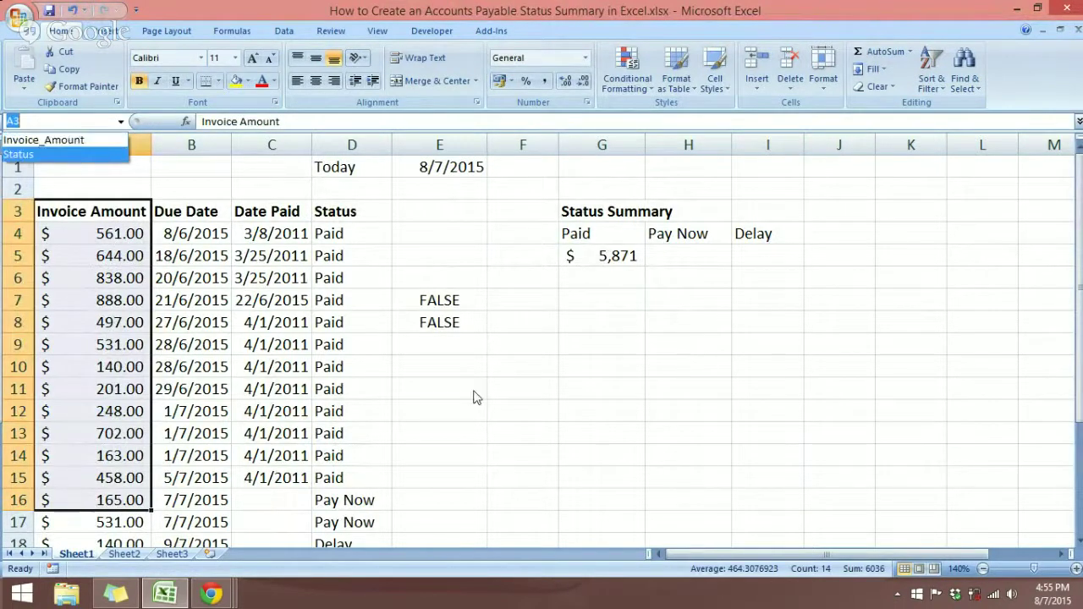
{"action": "left_click_drag", "start_coordinate": [358, 217], "coordinate": [378, 532]}
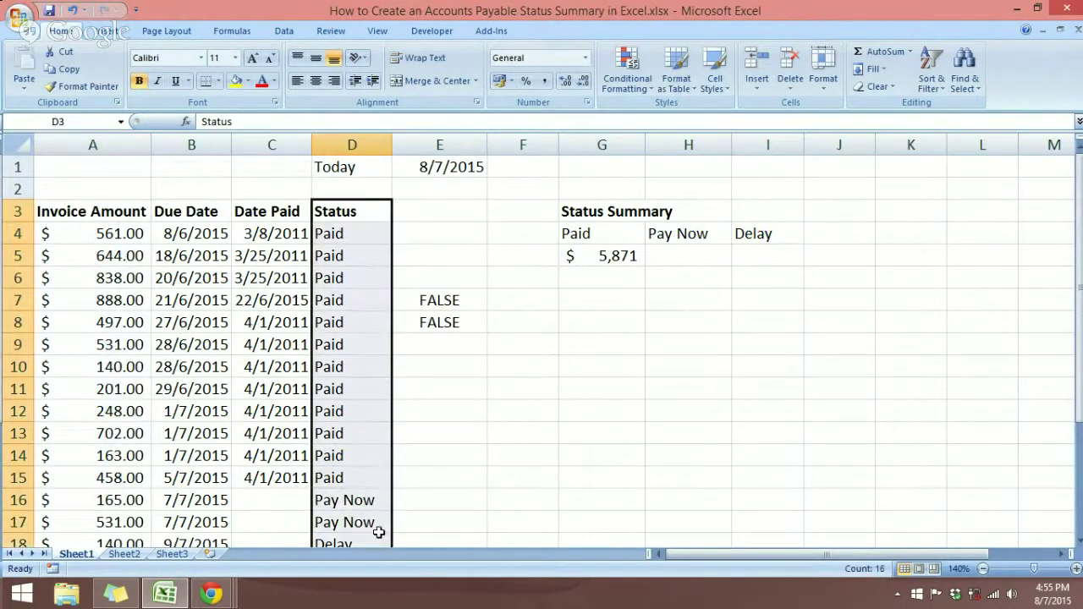
{"action": "left_click", "coordinate": [120, 121]}
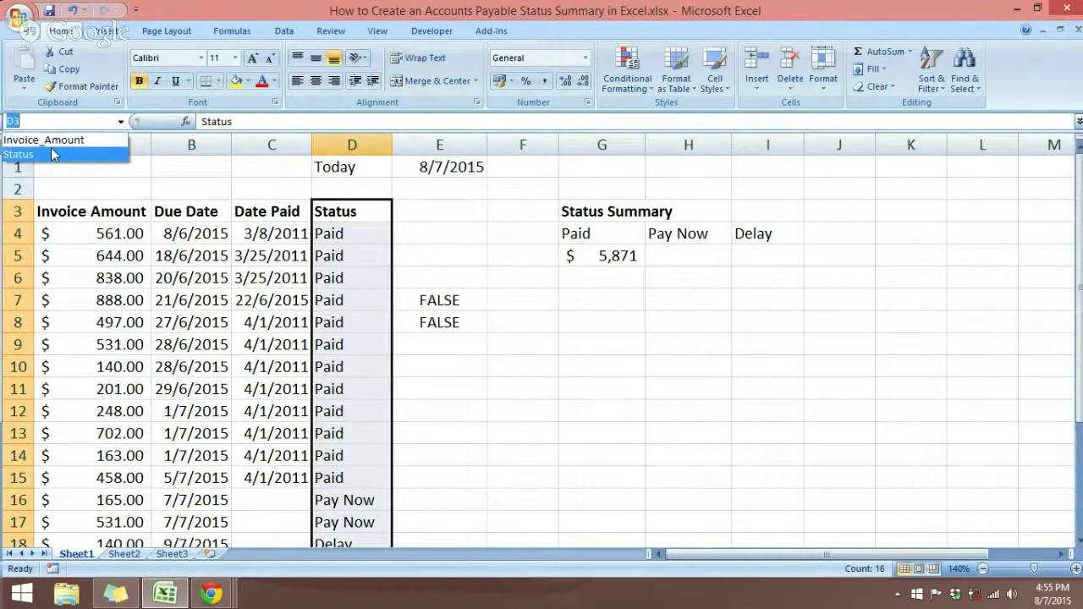
{"action": "key", "text": "Escape"}
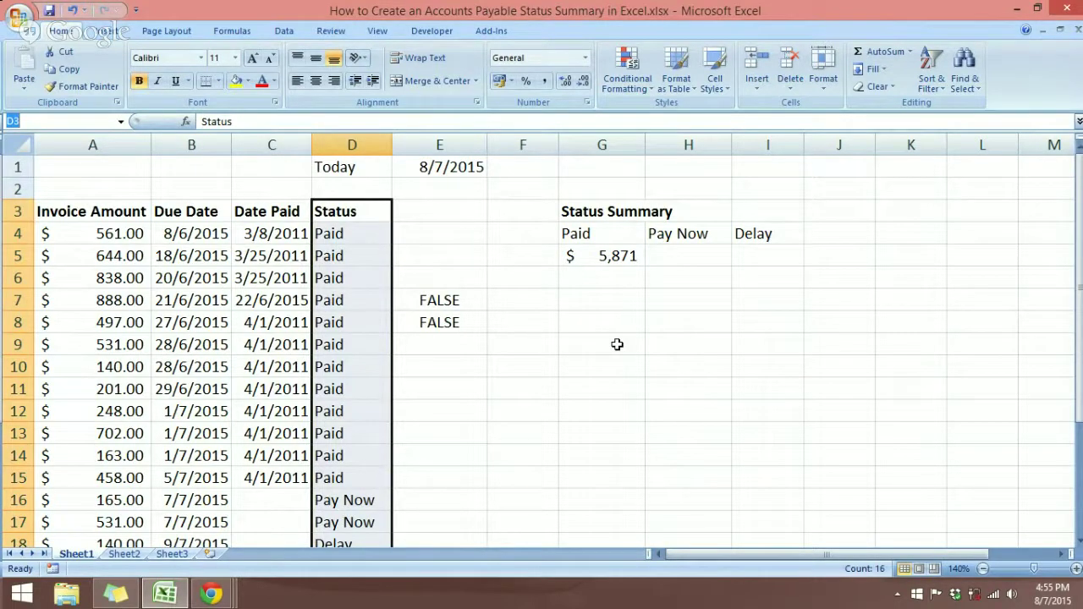
{"action": "double_click", "coordinate": [595, 257]}
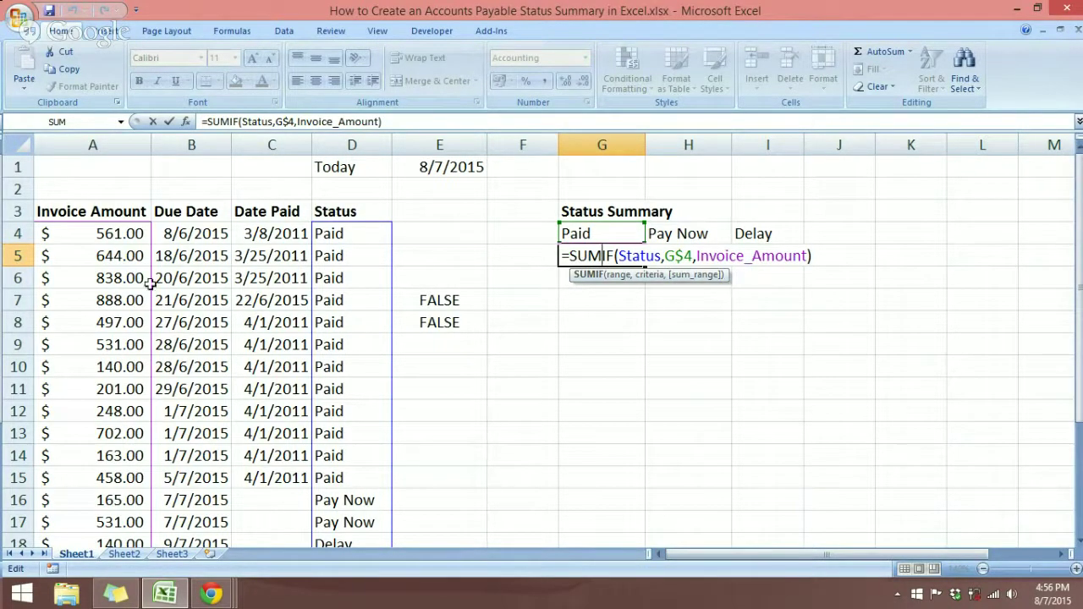
{"action": "left_click", "coordinate": [618, 340]}
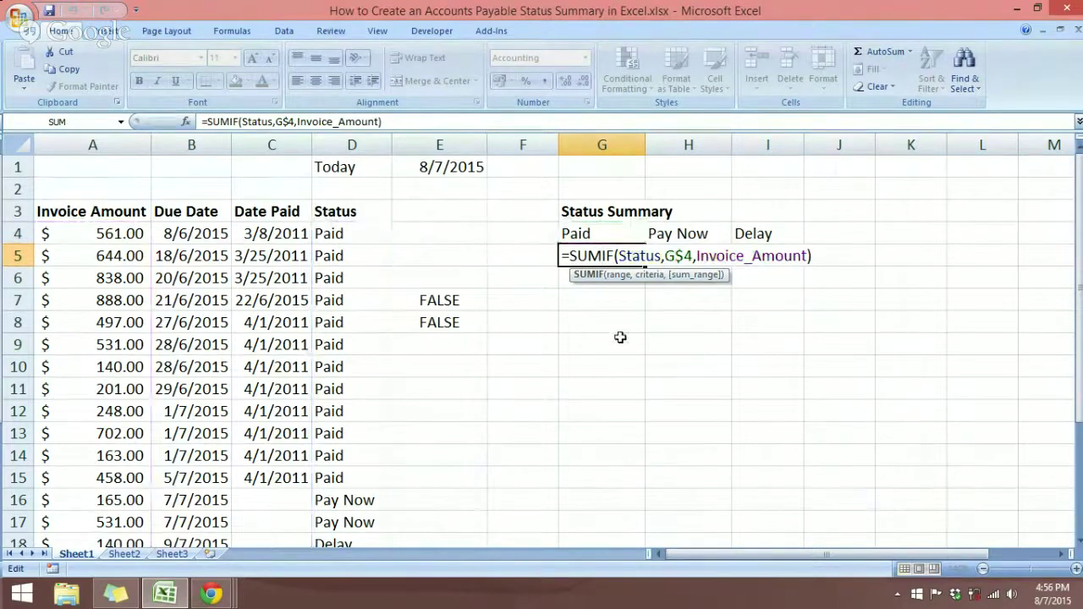
{"action": "left_click", "coordinate": [597, 258]}
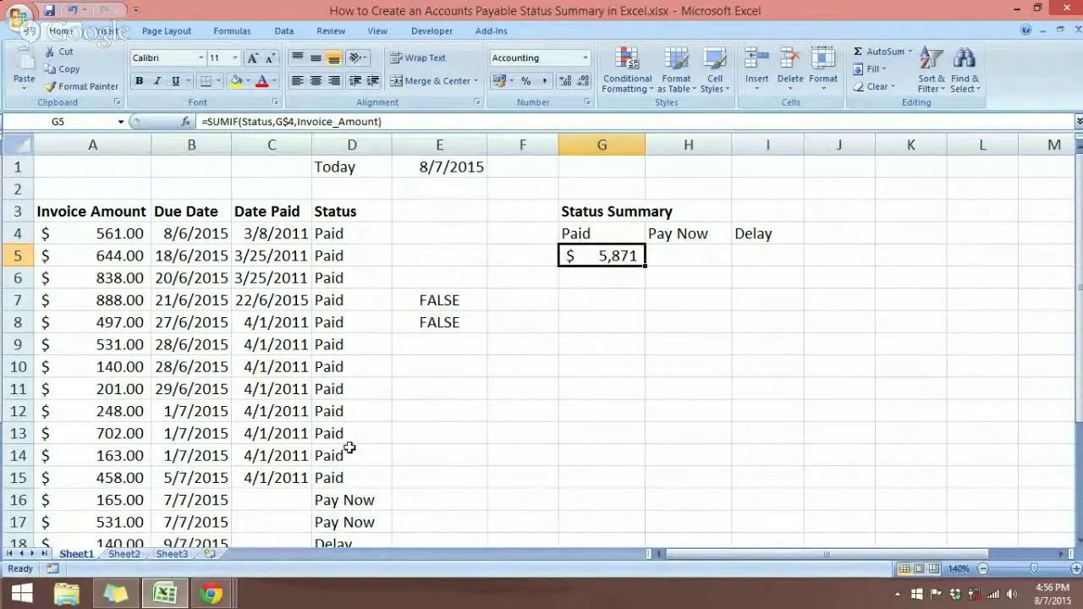
- Start a SUMIF formula in H5 and bring up its Function Arguments
{"action": "left_click", "coordinate": [709, 260]}
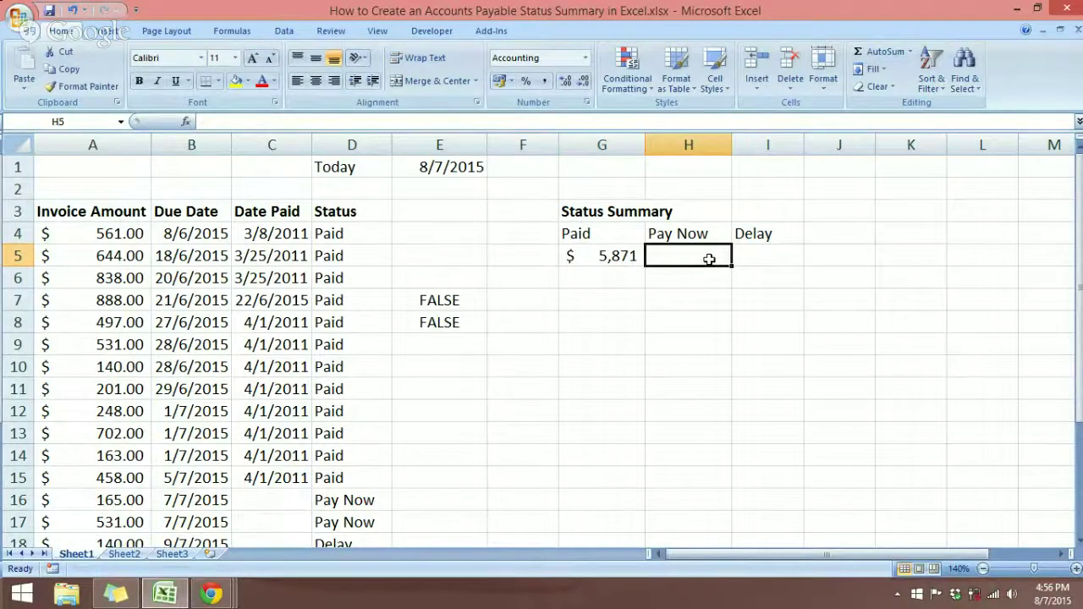
{"action": "left_click", "coordinate": [702, 235]}
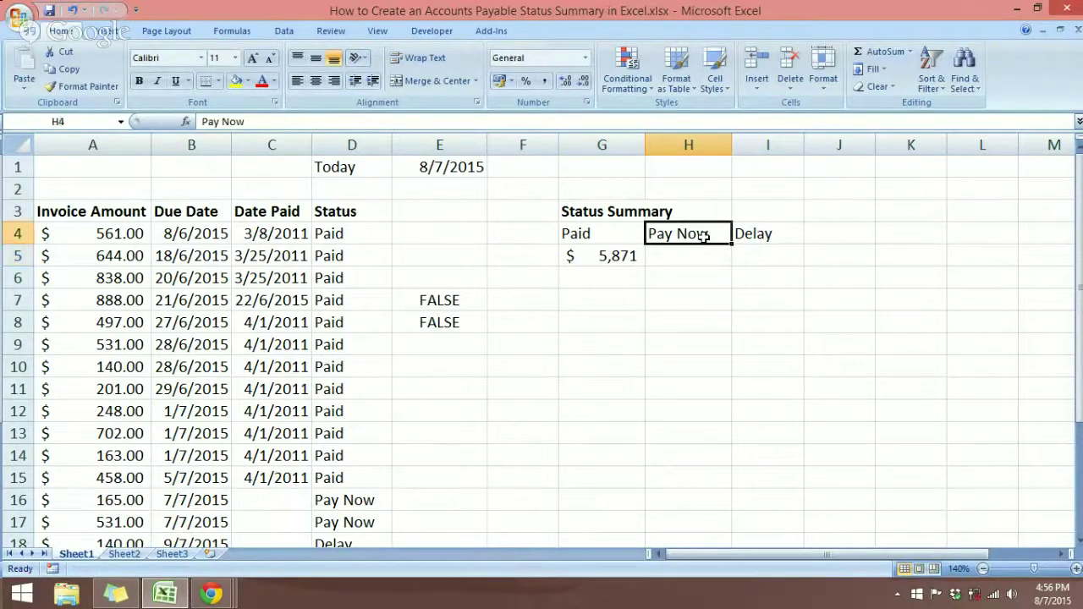
{"action": "left_click", "coordinate": [703, 258]}
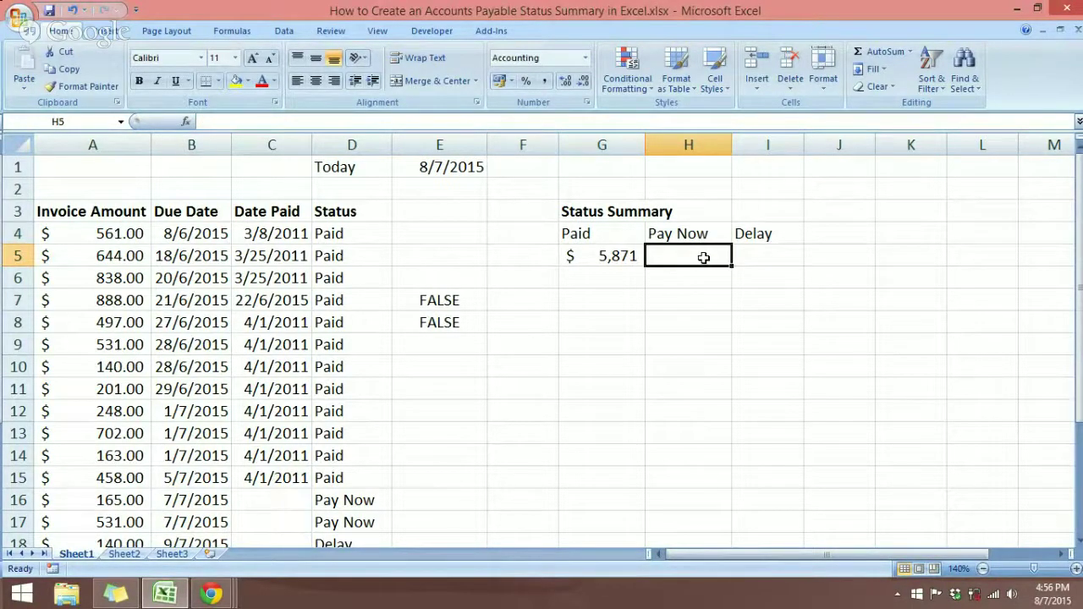
{"action": "type", "text": "=sum"}
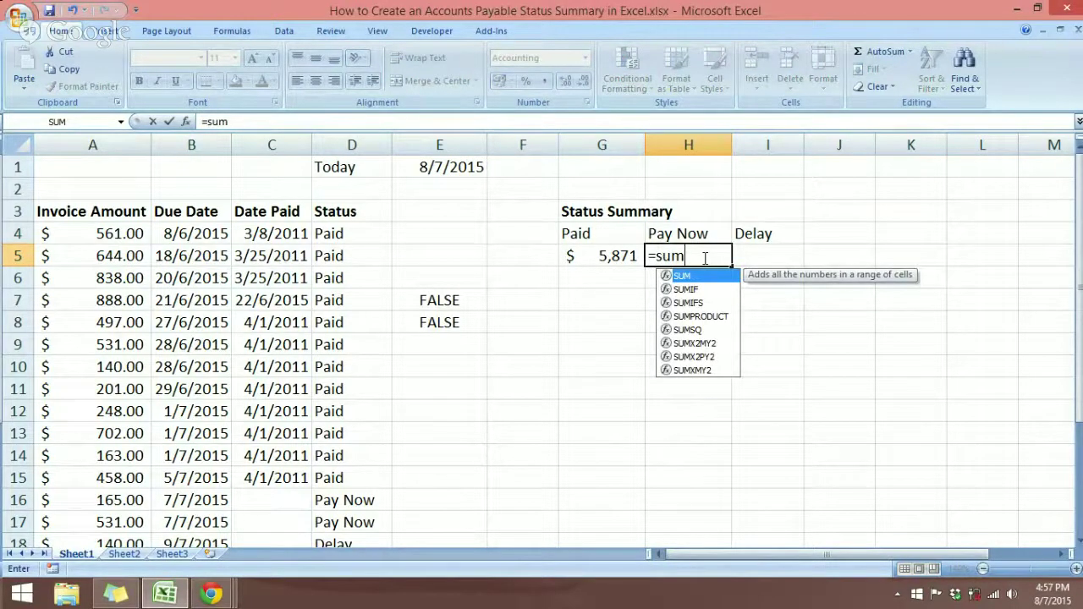
{"action": "key", "text": "Down"}
{"action": "key", "text": "Tab"}
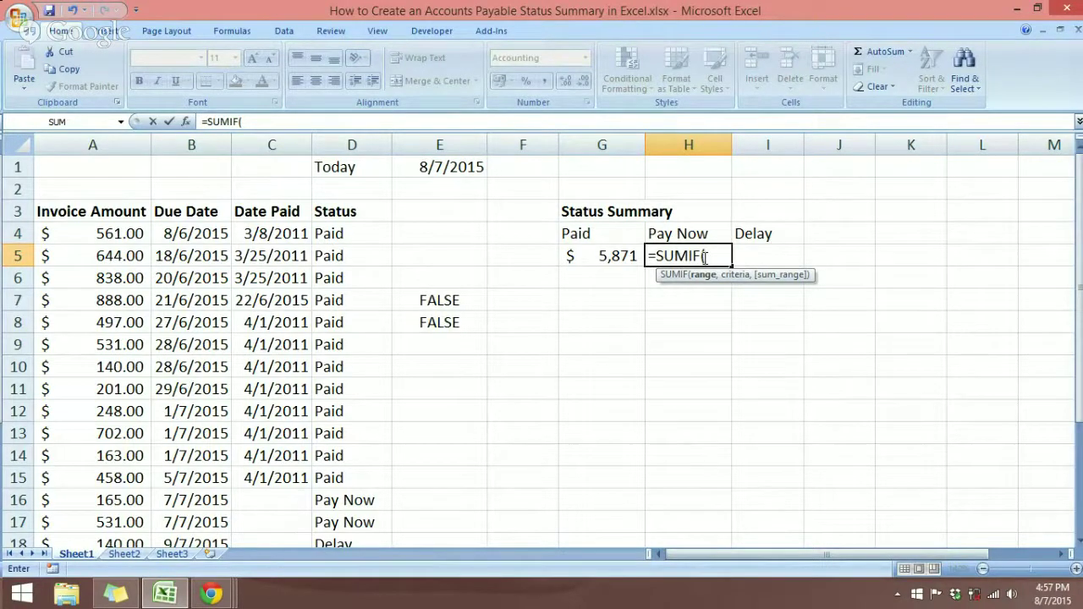
{"action": "key", "text": "ctrl+a"}
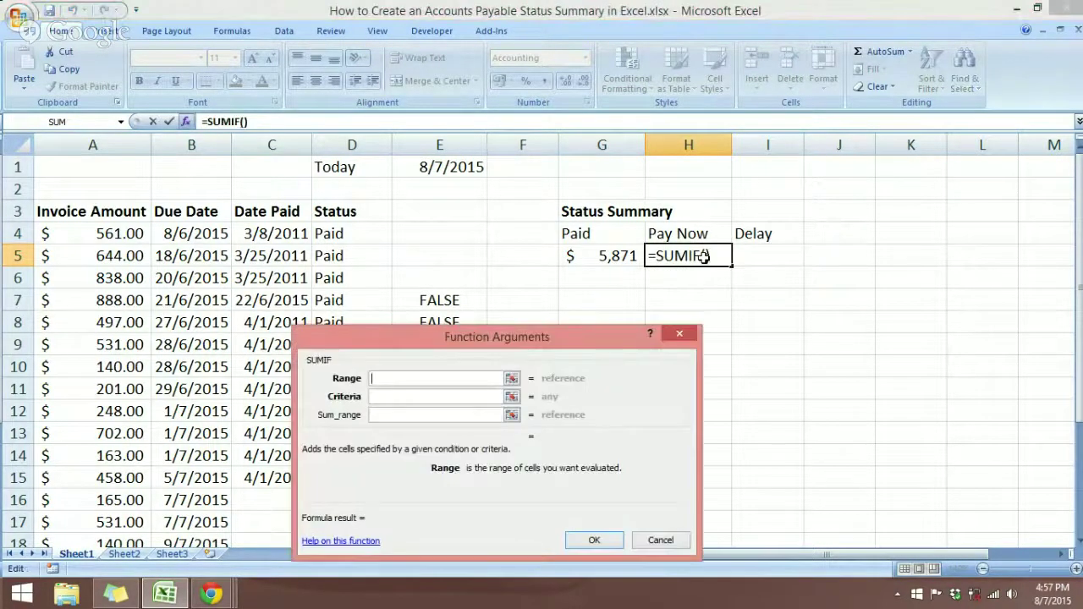
{"action": "left_click_drag", "start_coordinate": [612, 339], "coordinate": [773, 297]}
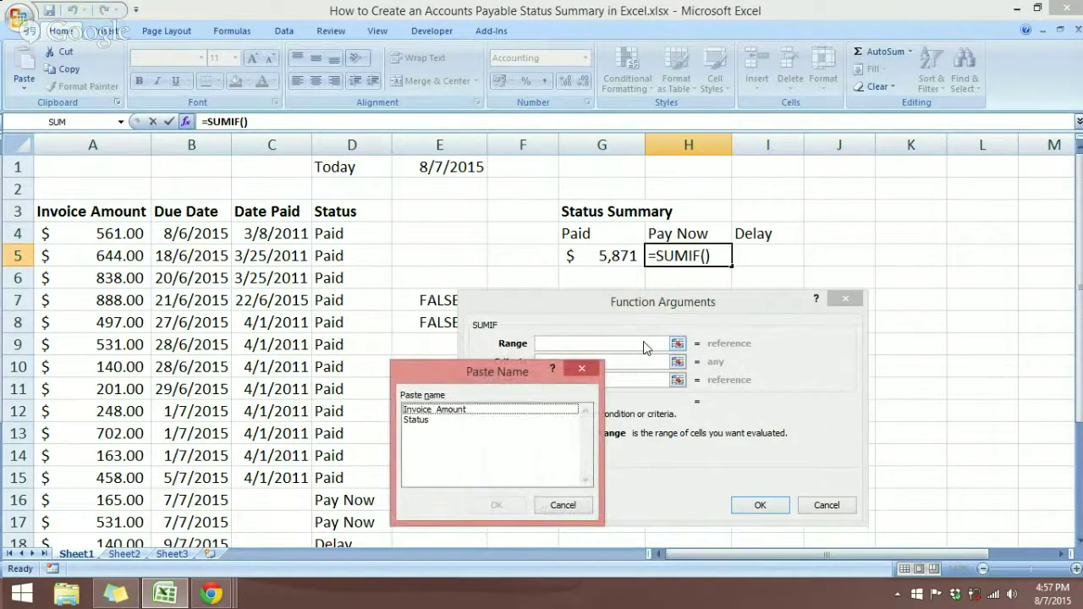
- Set the SUMIF range to Status and the criteria to H$4
{"action": "left_click", "coordinate": [416, 421]}
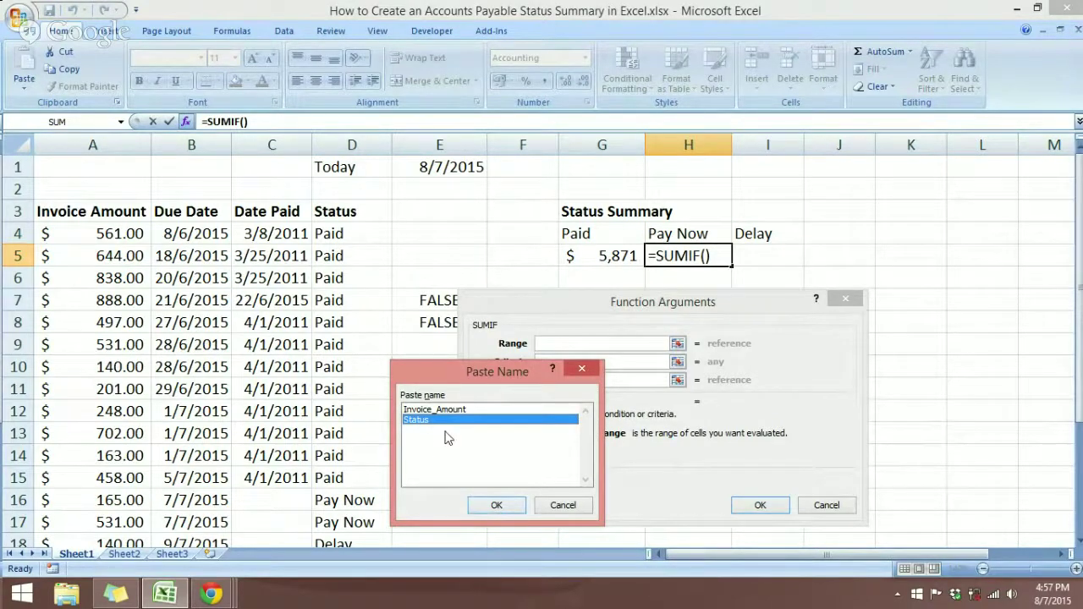
{"action": "left_click", "coordinate": [493, 505]}
{"action": "left_click", "coordinate": [586, 362]}
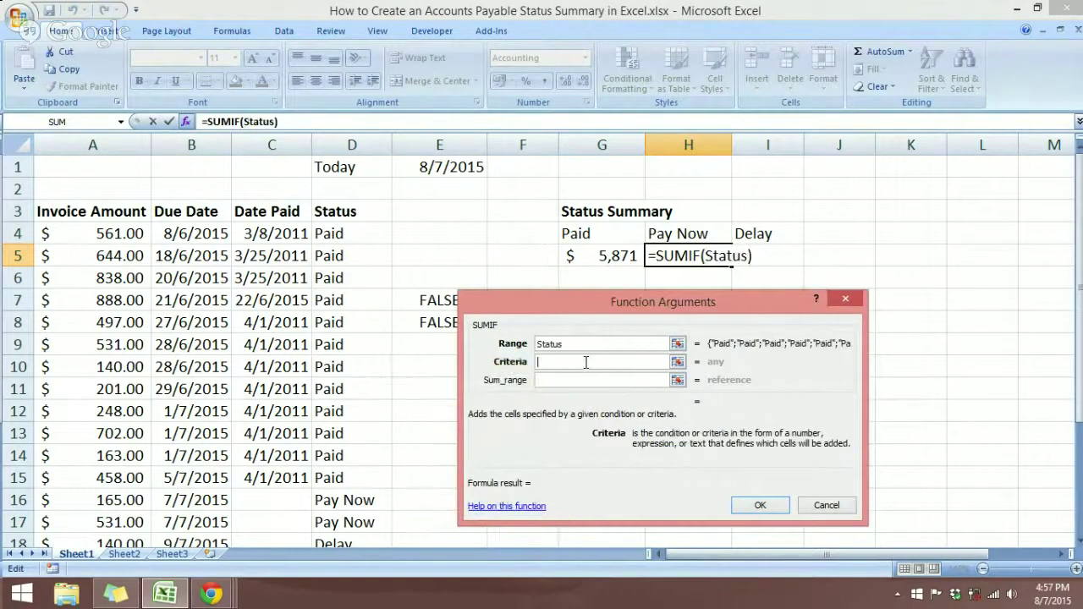
{"action": "left_click", "coordinate": [685, 238]}
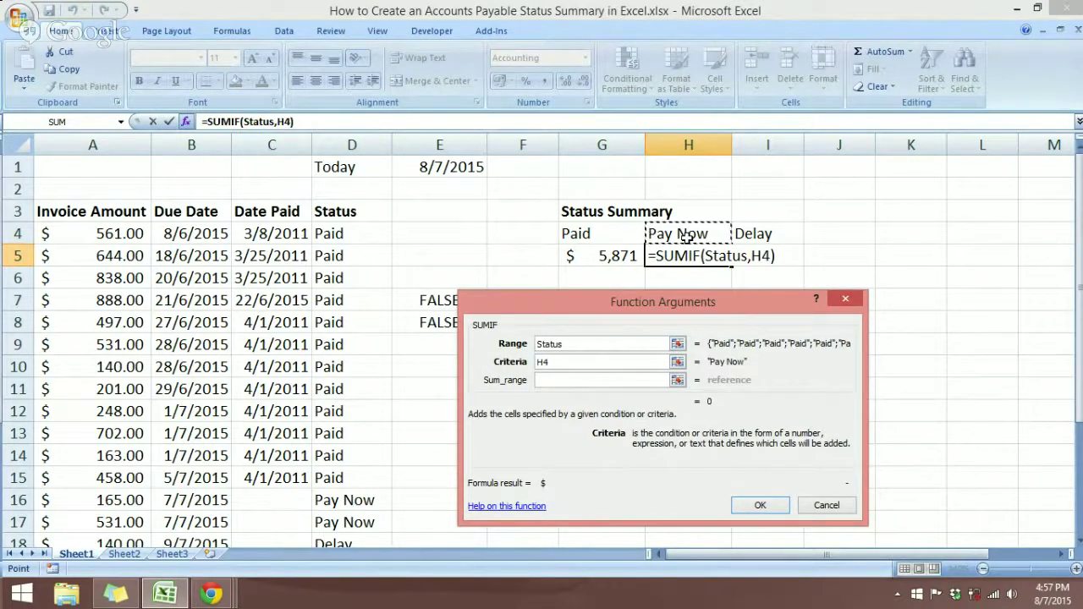
{"action": "left_click", "coordinate": [542, 362]}
{"action": "type", "text": "$"}
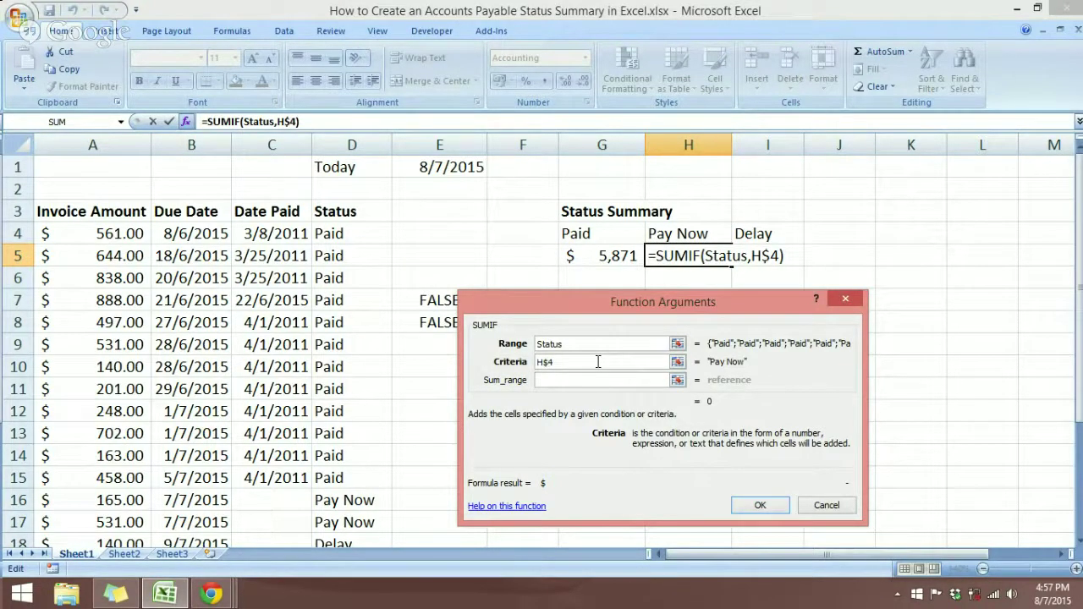
- Set Invoice_Amount as the sum range and finish the formula, giving $696
{"action": "left_click", "coordinate": [593, 380]}
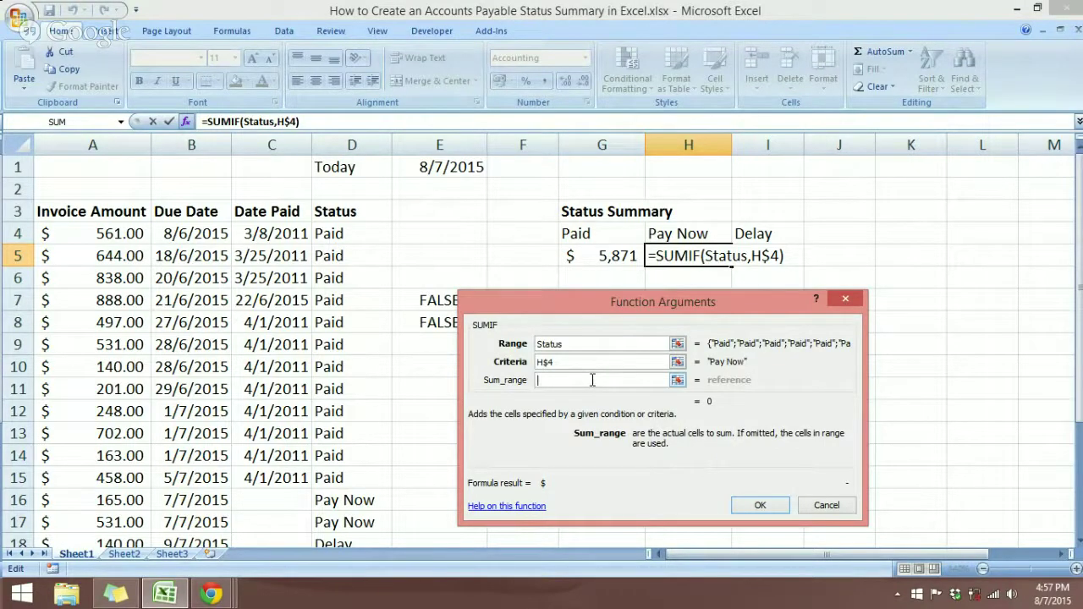
{"action": "key", "text": "F3"}
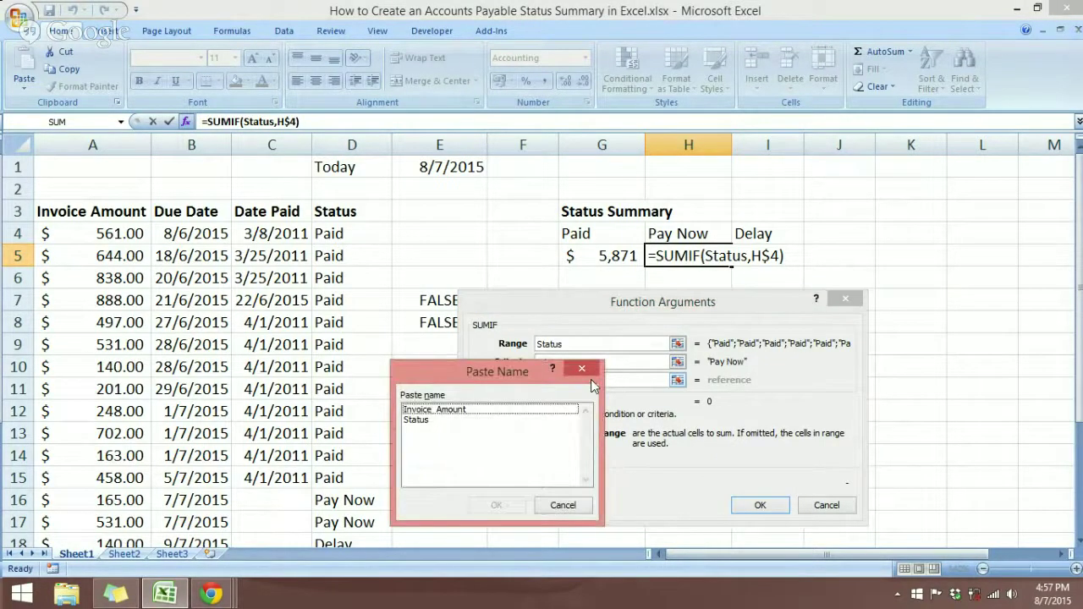
{"action": "left_click", "coordinate": [446, 411]}
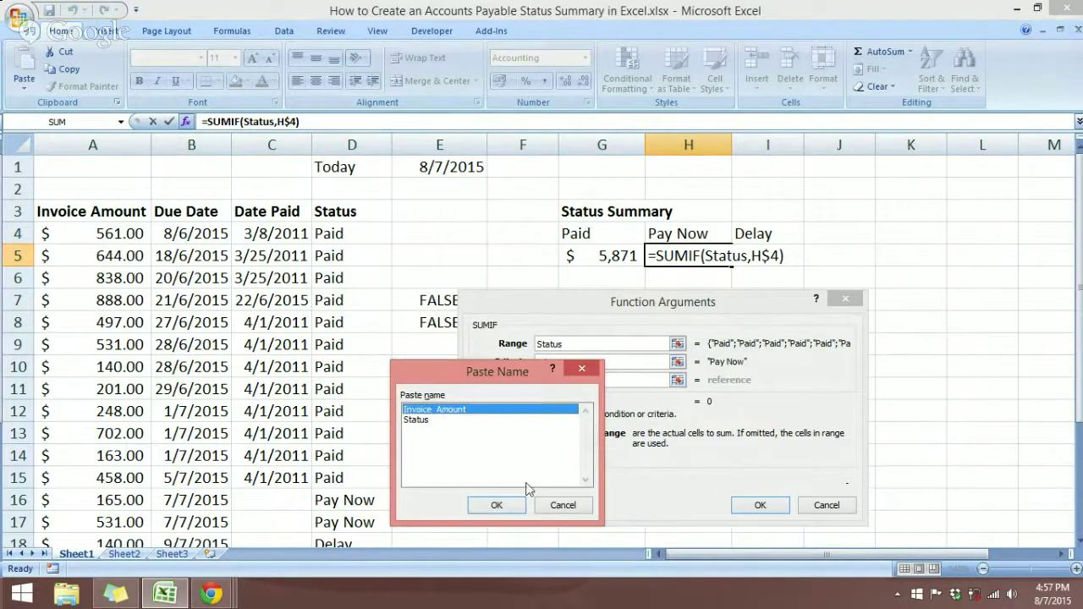
{"action": "left_click", "coordinate": [497, 505]}
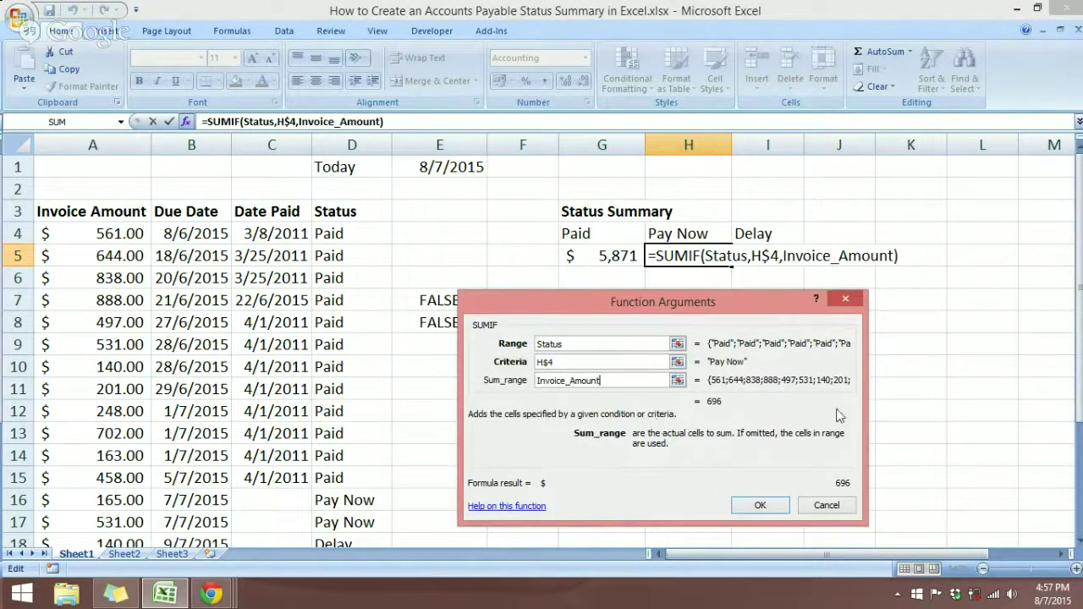
{"action": "left_click", "coordinate": [757, 508]}
{"action": "left_click", "coordinate": [717, 339]}
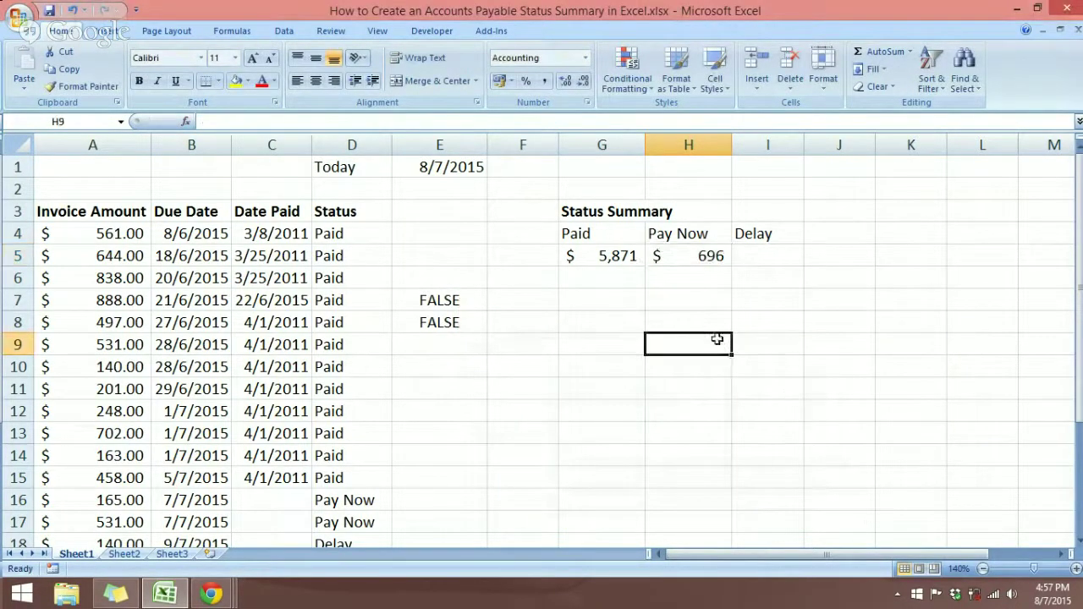
- Fill H5's SUMIF into I5 for a $140 Delay total, then switch to the Hangouts window
{"action": "left_click", "coordinate": [710, 257]}
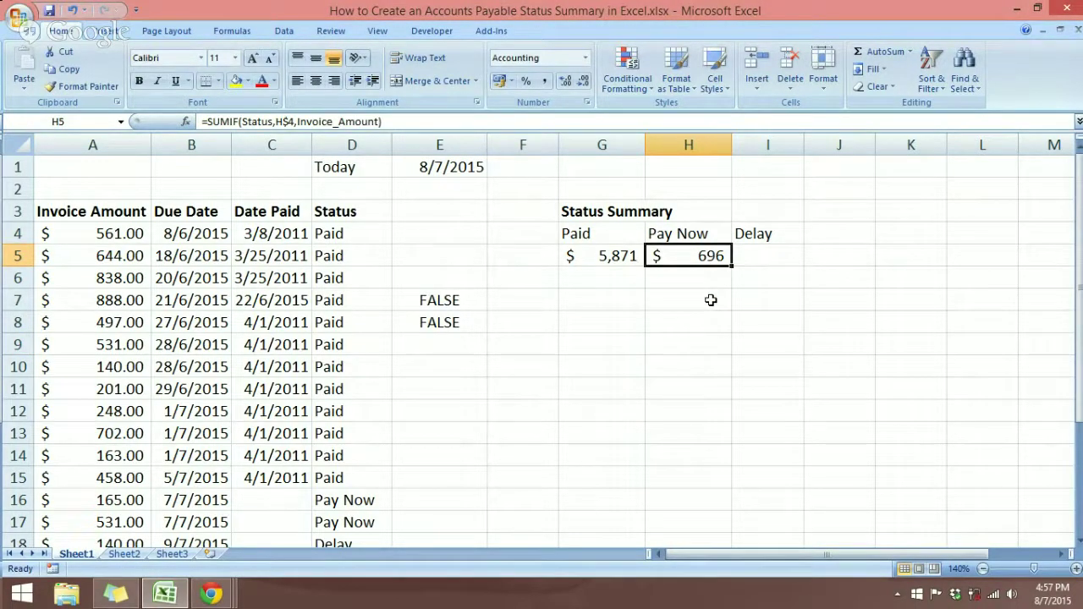
{"action": "left_click", "coordinate": [759, 258]}
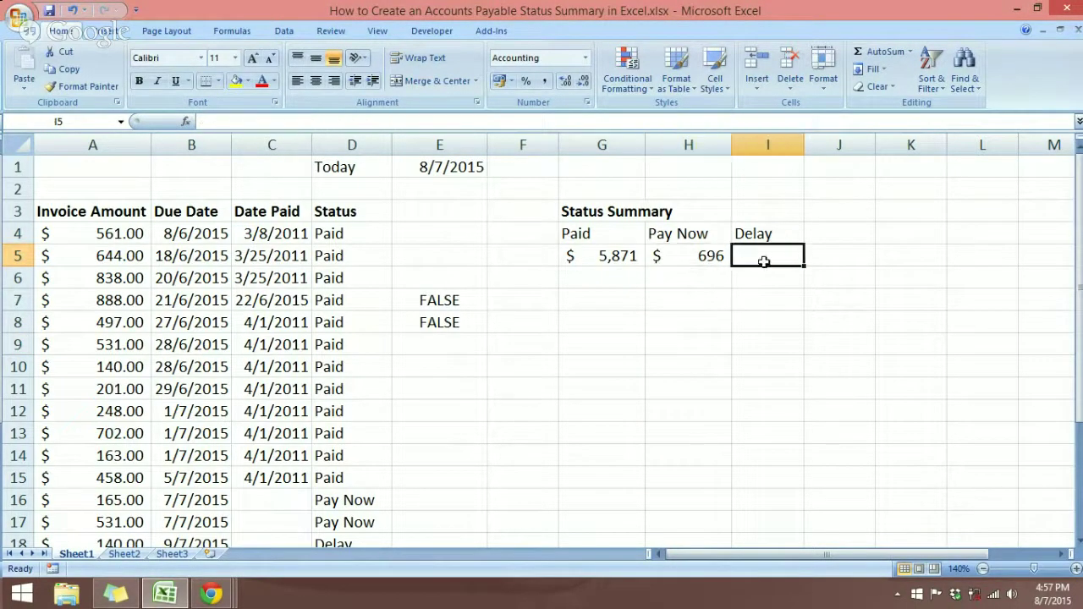
{"action": "left_click", "coordinate": [720, 261]}
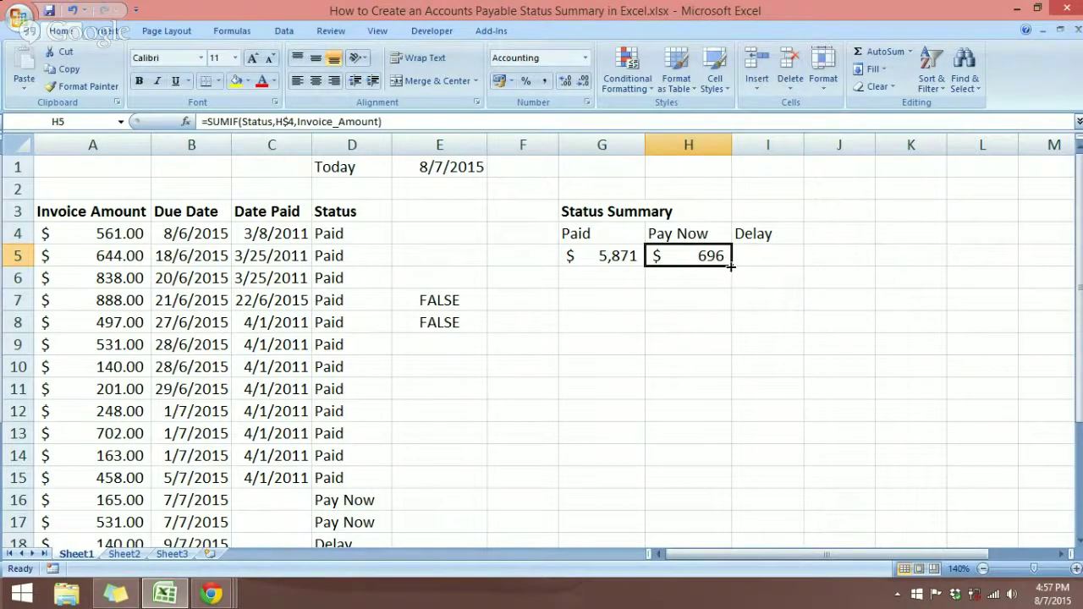
{"action": "left_click_drag", "start_coordinate": [730, 266], "coordinate": [771, 263]}
{"action": "left_click", "coordinate": [785, 305]}
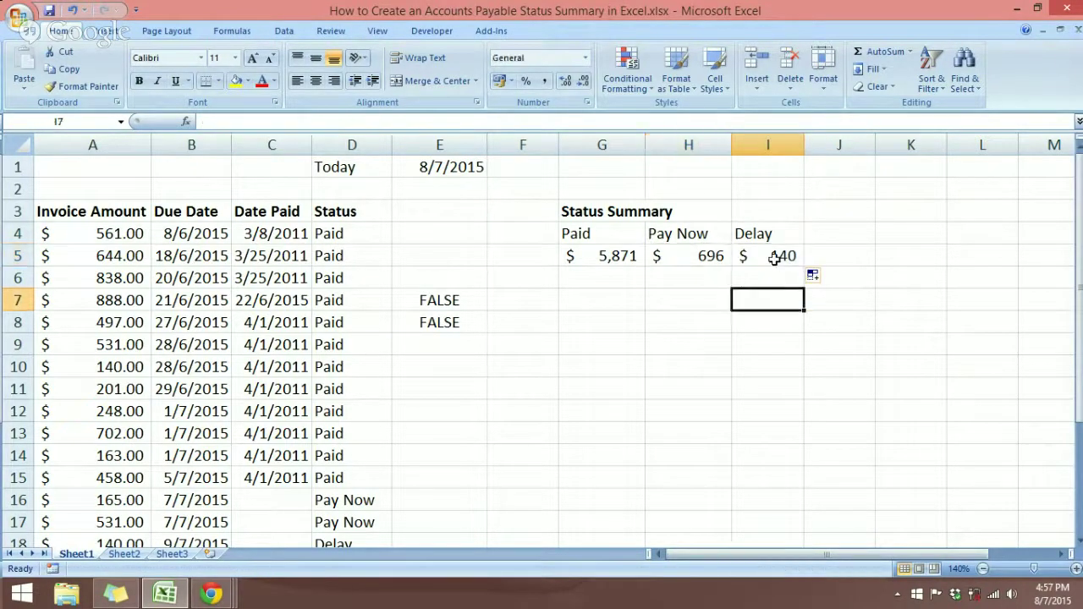
{"action": "left_click", "coordinate": [776, 257]}
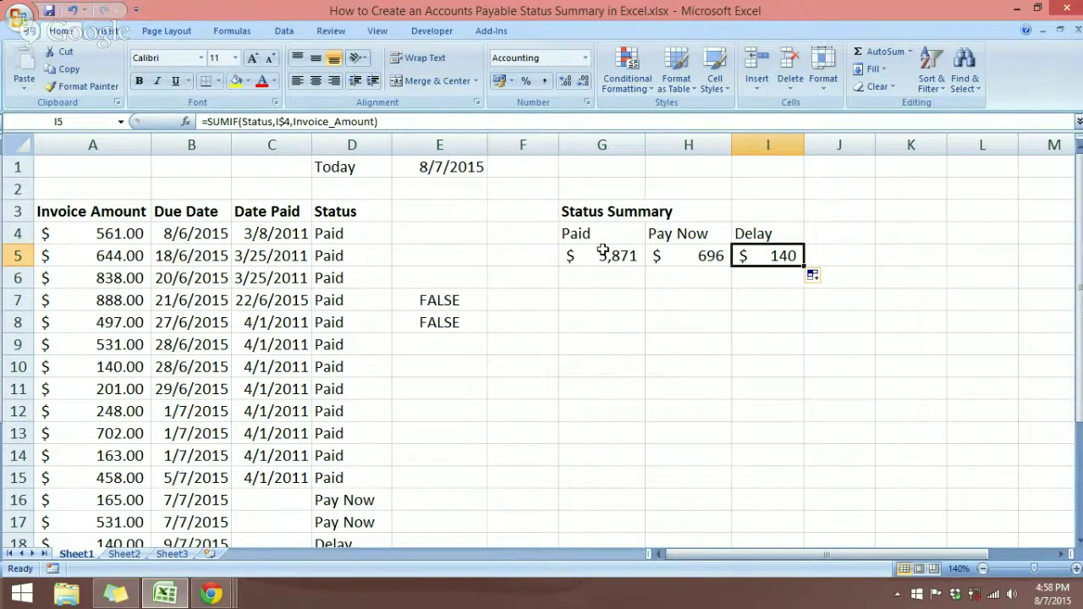
{"action": "left_click", "coordinate": [213, 595]}
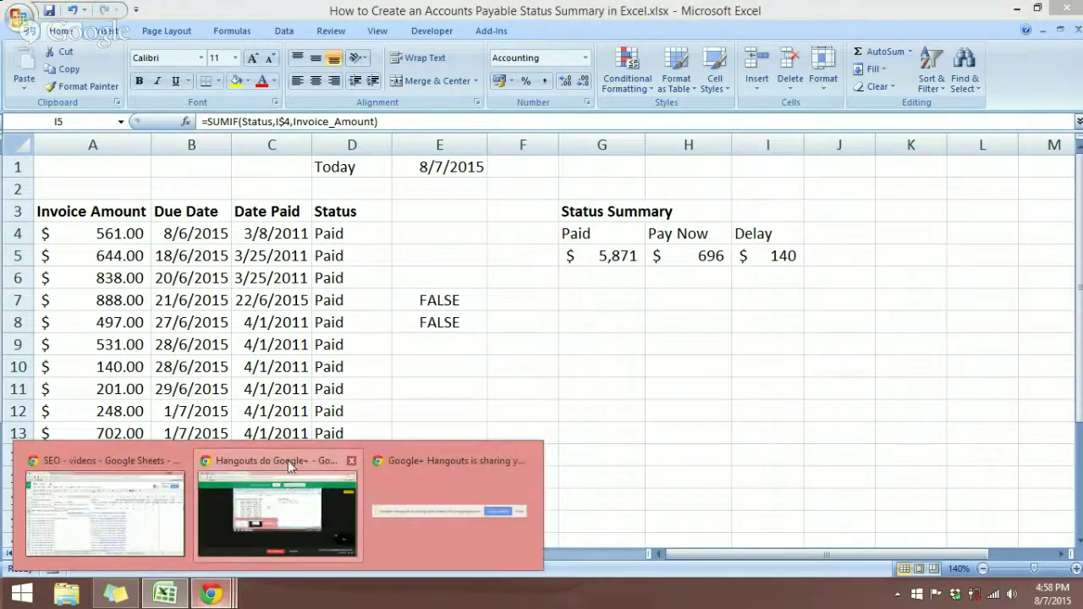
{"action": "left_click", "coordinate": [290, 522]}
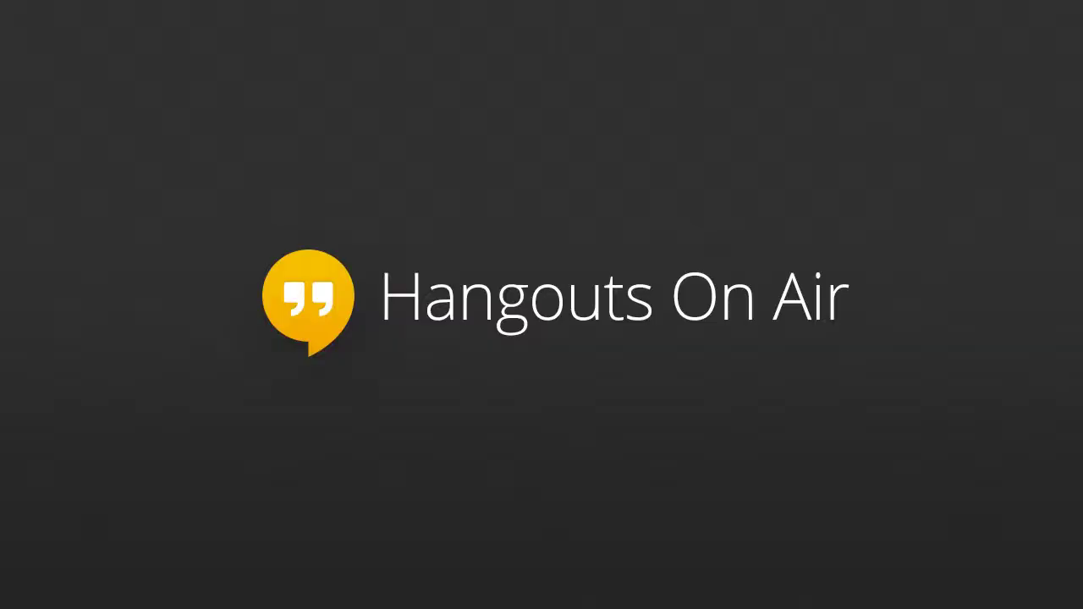